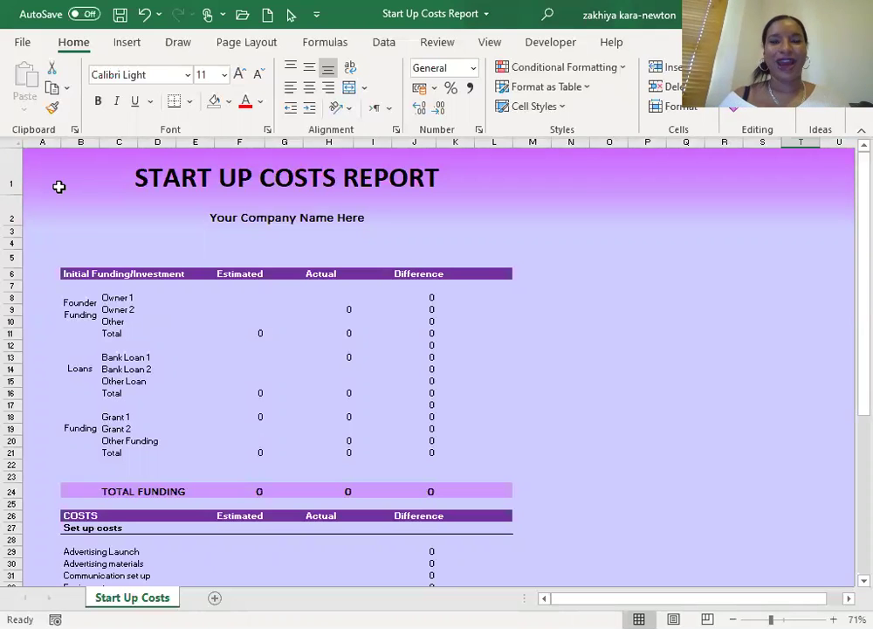
- Try removing the background fill from the entire Start Up Costs sheet, and undo it
{"action": "left_click", "coordinate": [12, 142]}
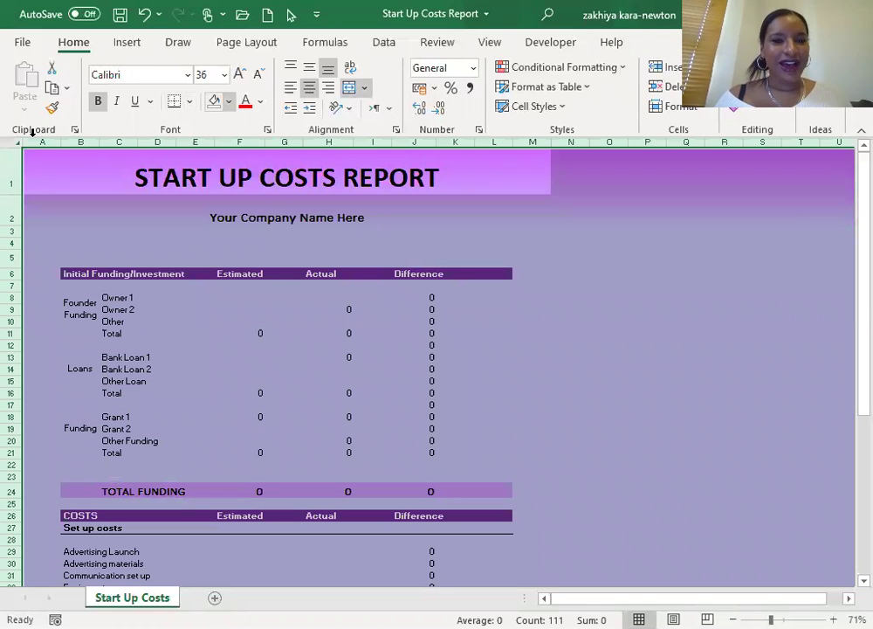
{"action": "left_click", "coordinate": [240, 257]}
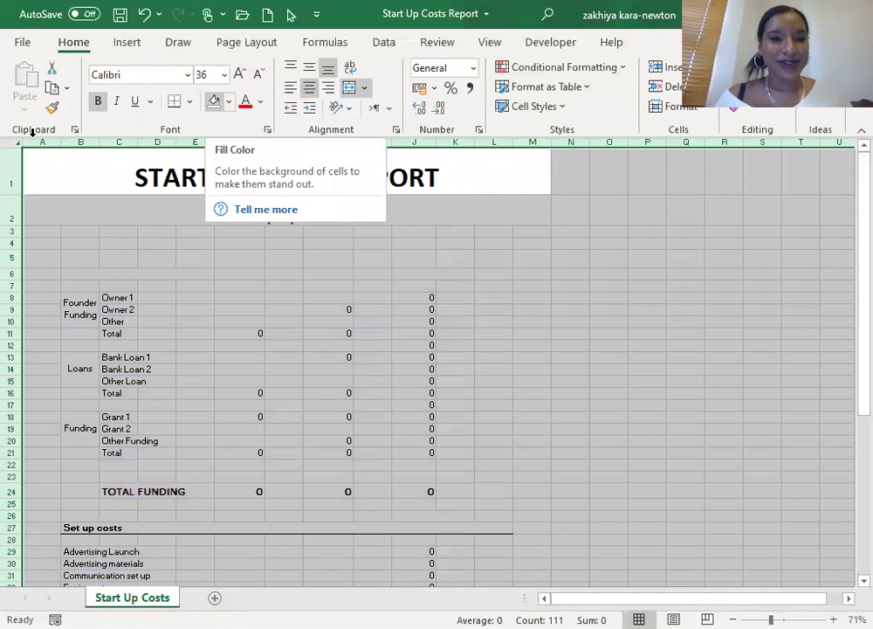
{"action": "left_click", "coordinate": [146, 15]}
{"action": "left_click", "coordinate": [561, 242]}
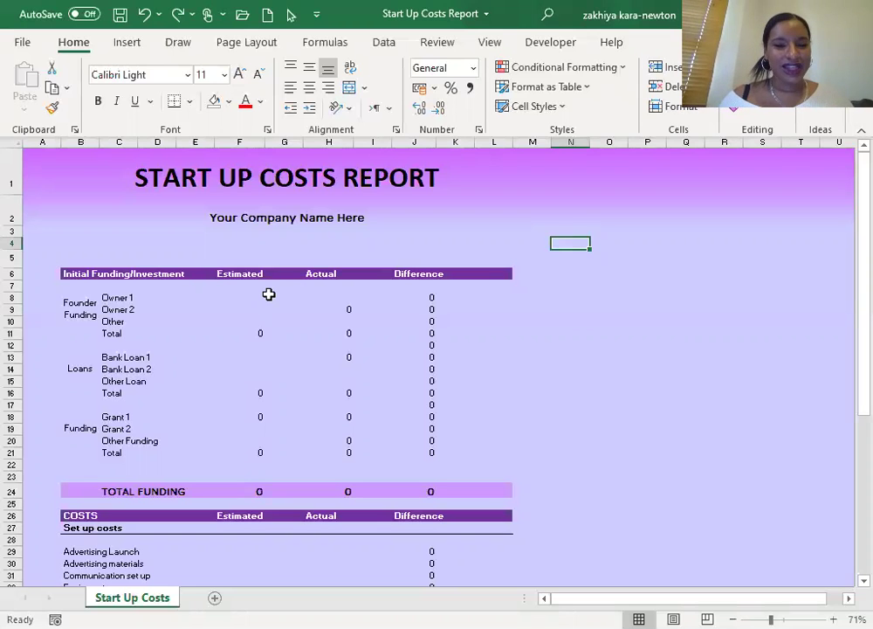
- Examine the Initial Funding/Investment headings Estimated, Actual and Difference, and the Founder Funding section below them
{"action": "scroll", "coordinate": [267, 294], "scroll_direction": "up", "scroll_amount": 2}
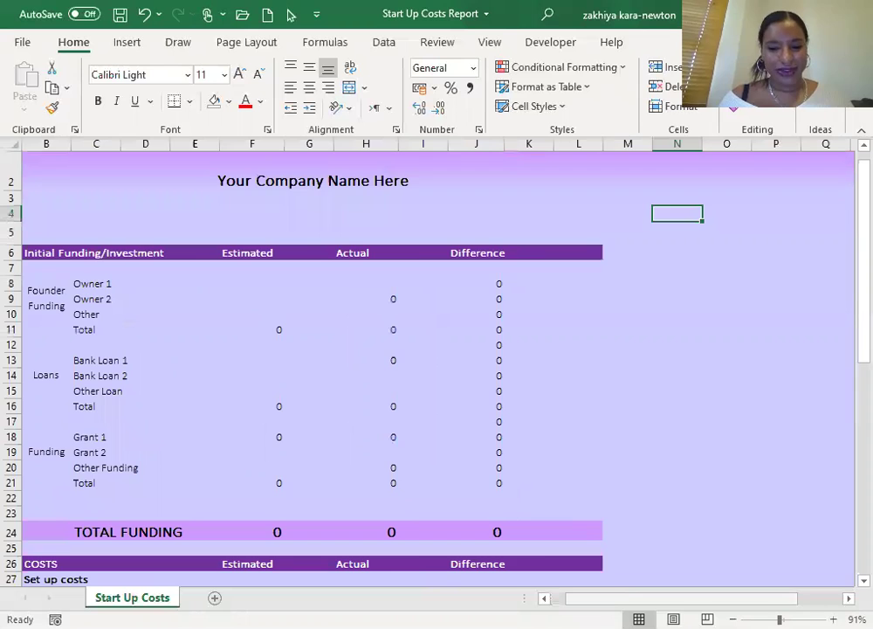
{"action": "scroll", "coordinate": [398, 480], "scroll_direction": "left", "scroll_amount": 1}
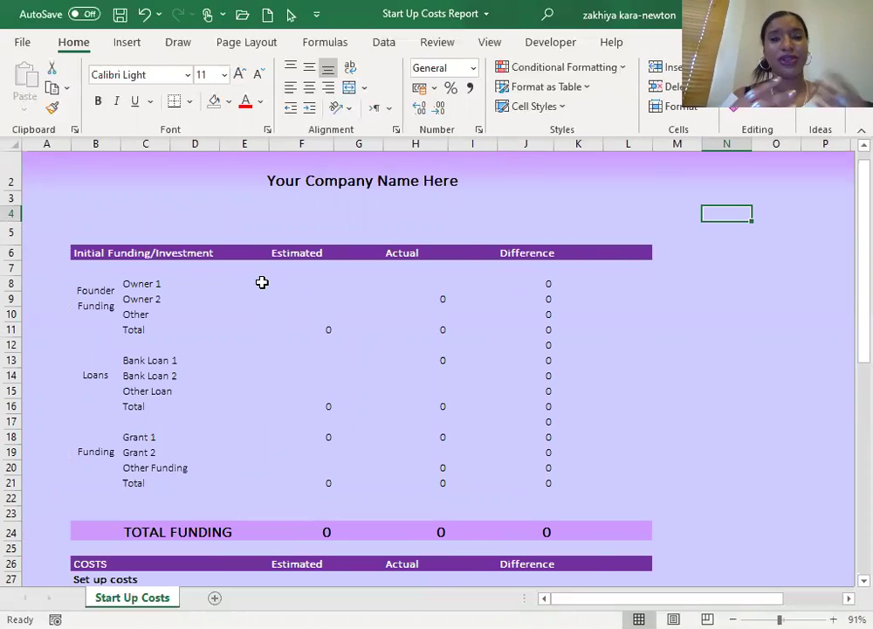
{"action": "left_click", "coordinate": [116, 252]}
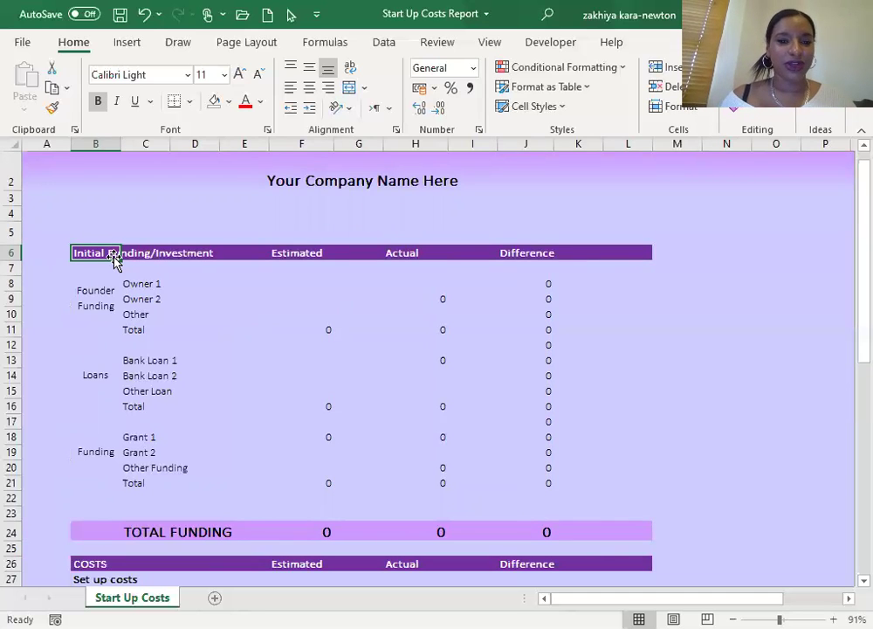
{"action": "key", "text": "Right"}
{"action": "key", "text": "Right"}
{"action": "key", "text": "Right"}
{"action": "key", "text": "Right"}
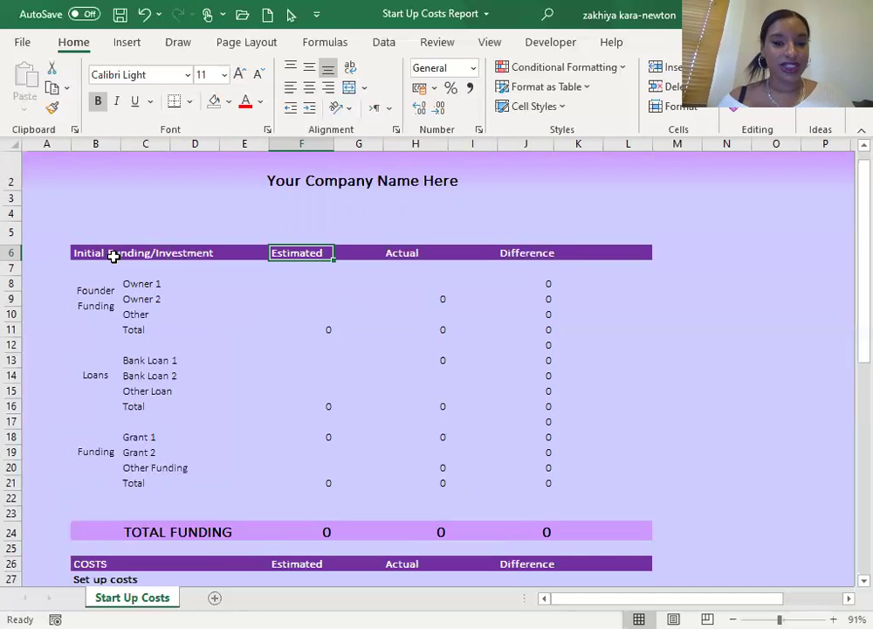
{"action": "key", "text": "Right"}
{"action": "key", "text": "Right"}
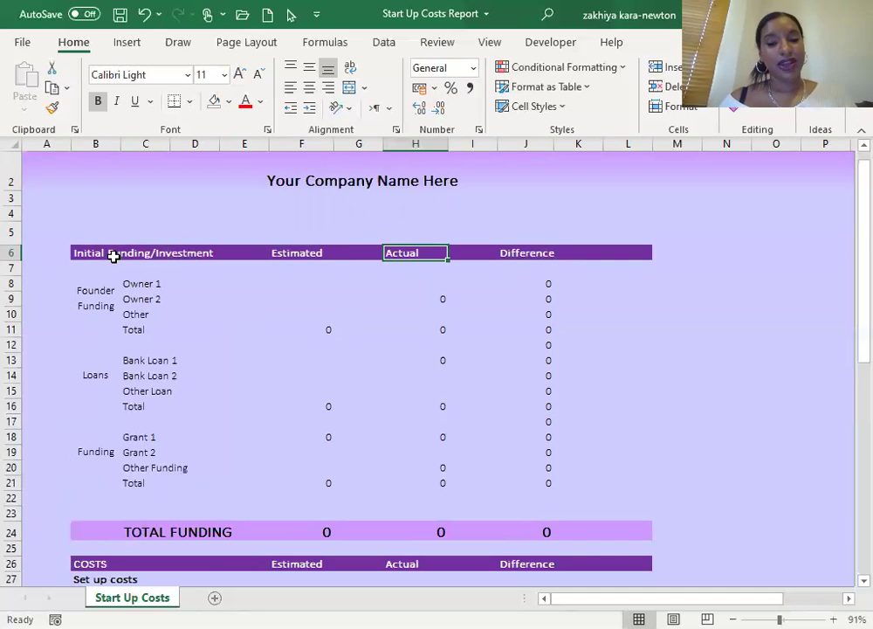
{"action": "key", "text": "Right"}
{"action": "key", "text": "Right"}
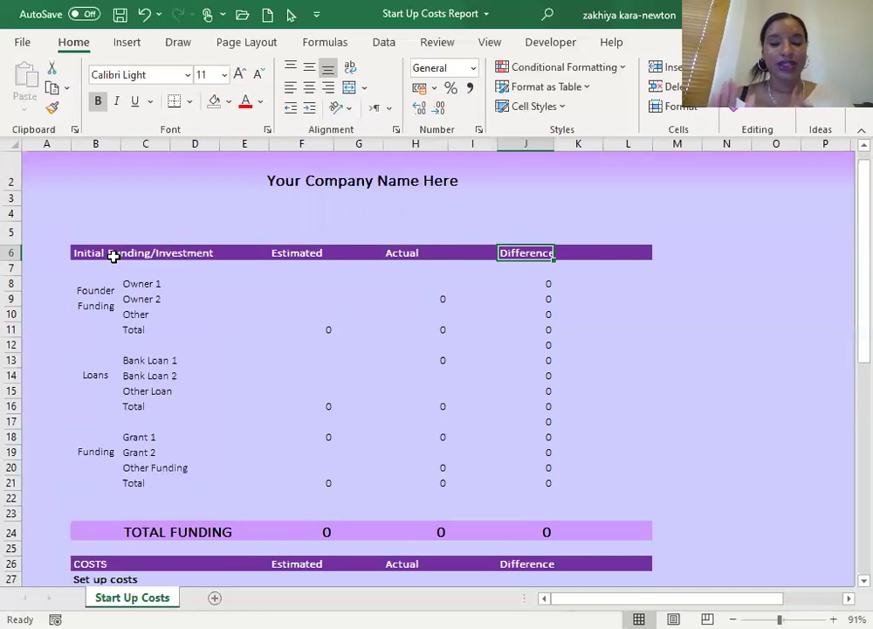
{"action": "key", "text": "Down"}
{"action": "key", "text": "Down"}
{"action": "key", "text": "Left"}
{"action": "key", "text": "Left"}
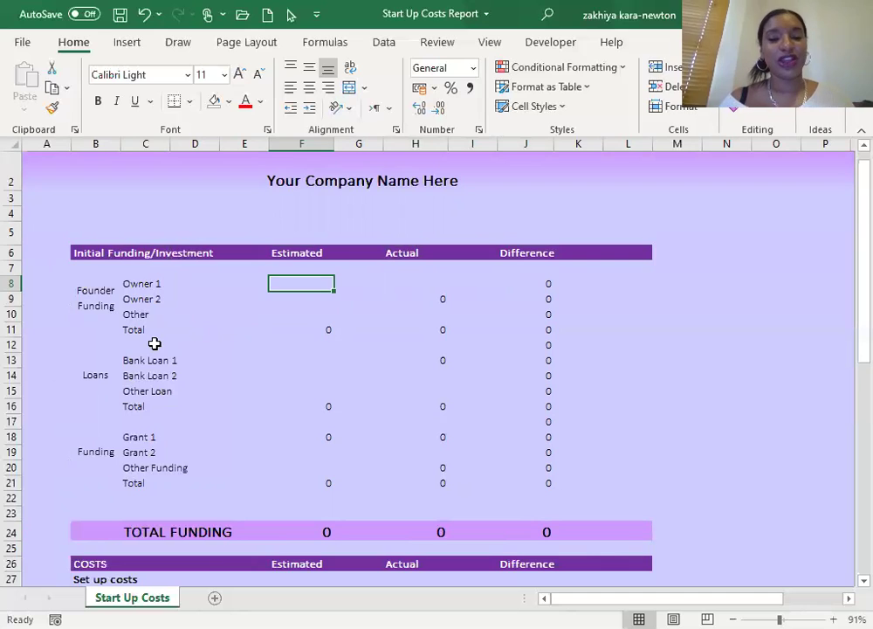
{"action": "left_click", "coordinate": [93, 295]}
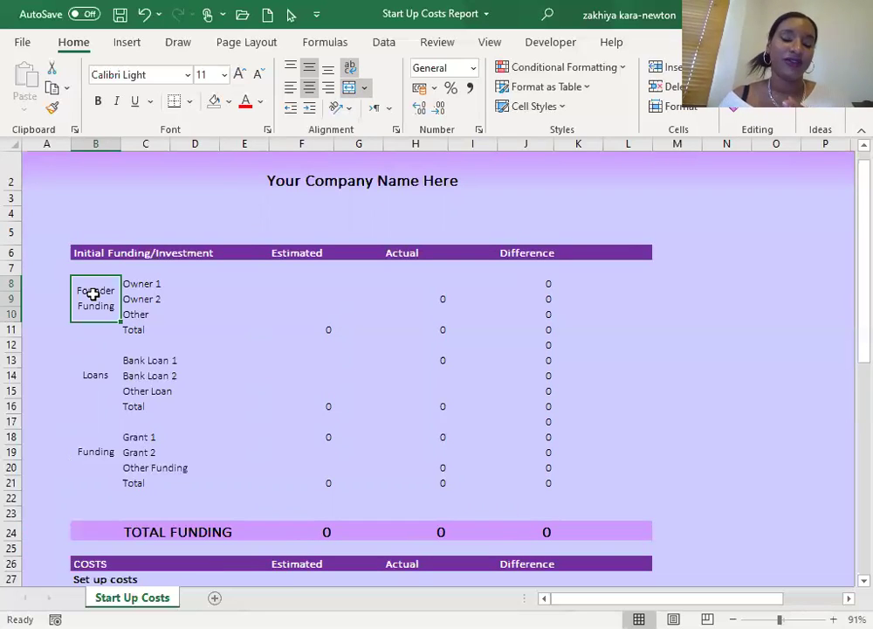
- Enter 2000 as the Estimated founder funding for both Owner 1 and Owner 2
{"action": "left_click", "coordinate": [146, 280]}
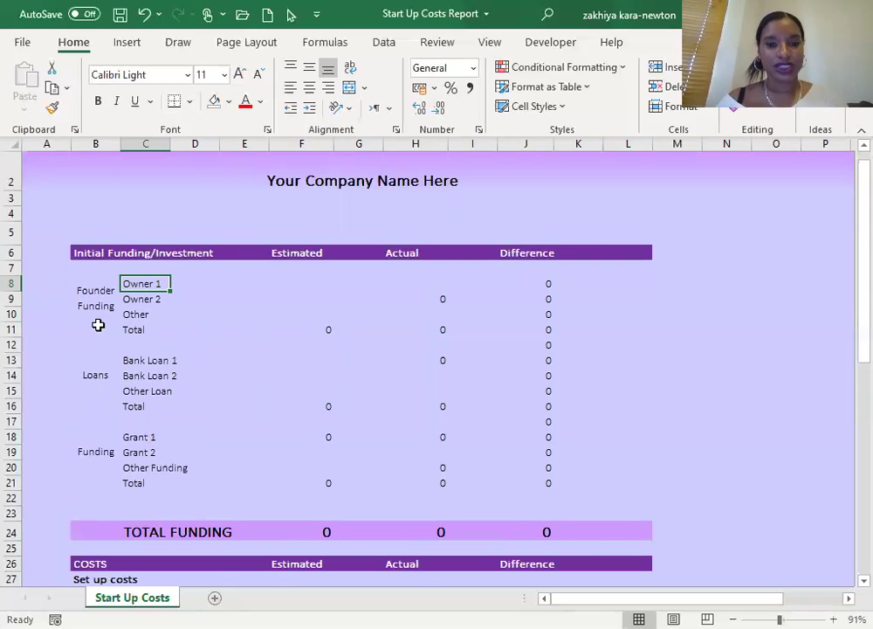
{"action": "left_click", "coordinate": [303, 284]}
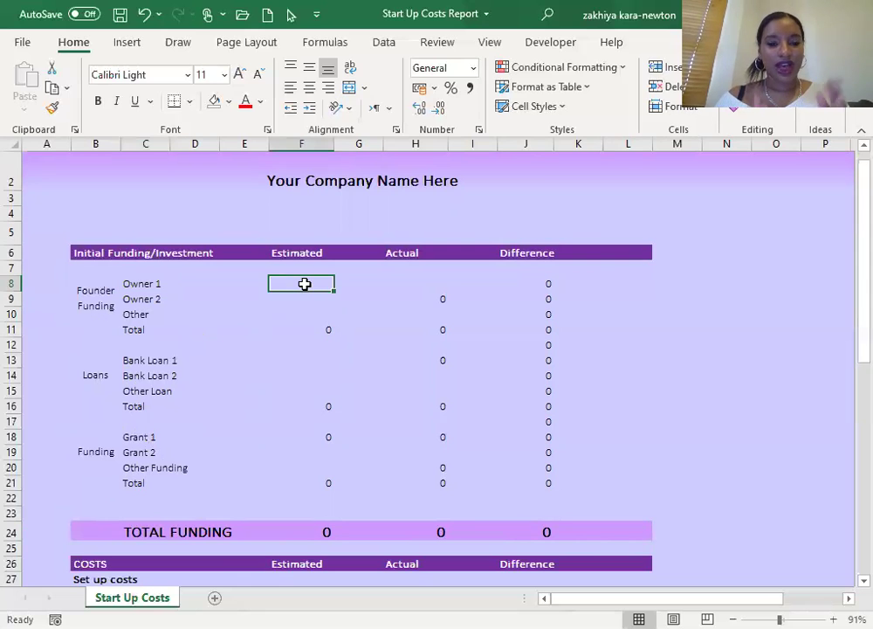
{"action": "type", "text": "2000"}
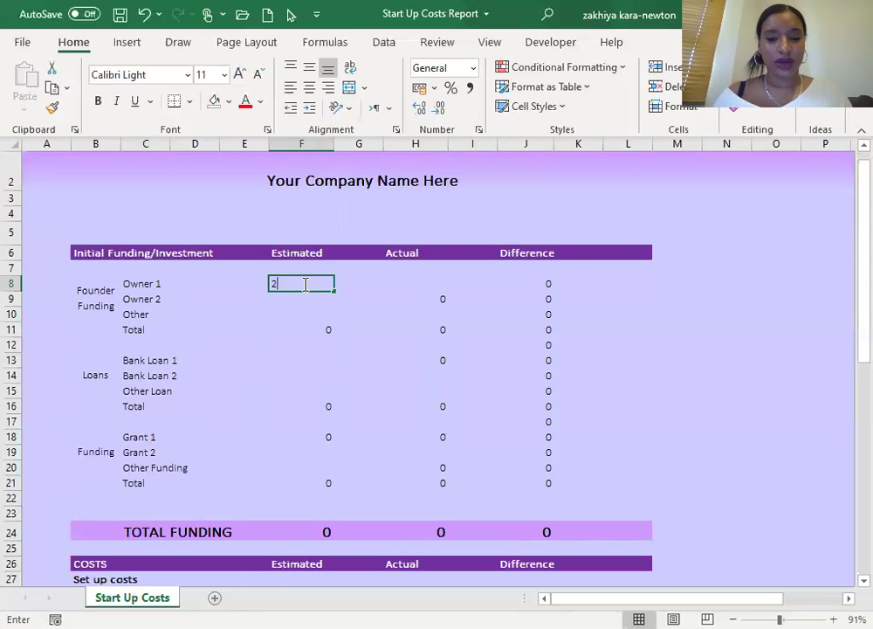
{"action": "key", "text": "Return"}
{"action": "type", "text": "2000"}
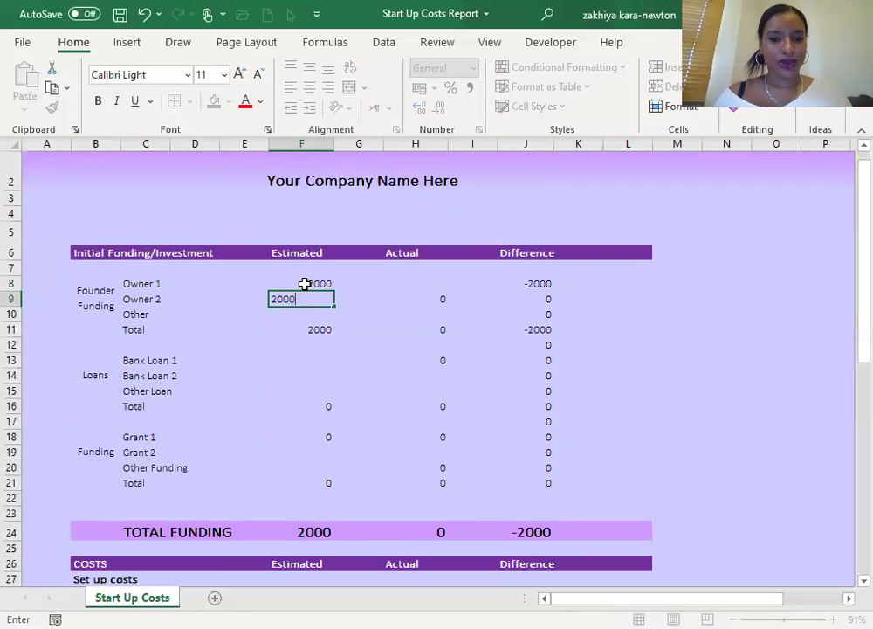
{"action": "key", "text": "Return"}
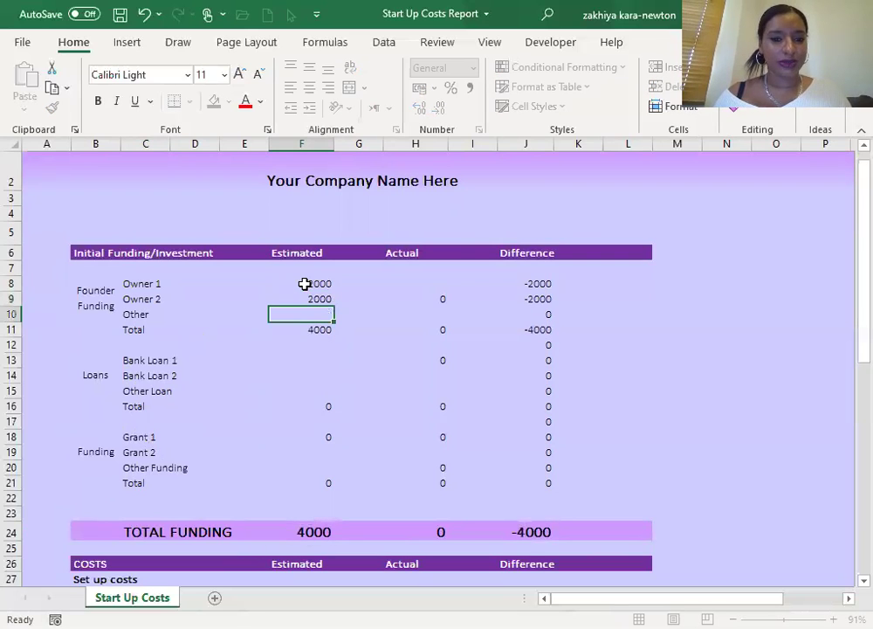
- Enter 1000 as the Estimated amount for Bank Loan 1
{"action": "key", "text": "Return"}
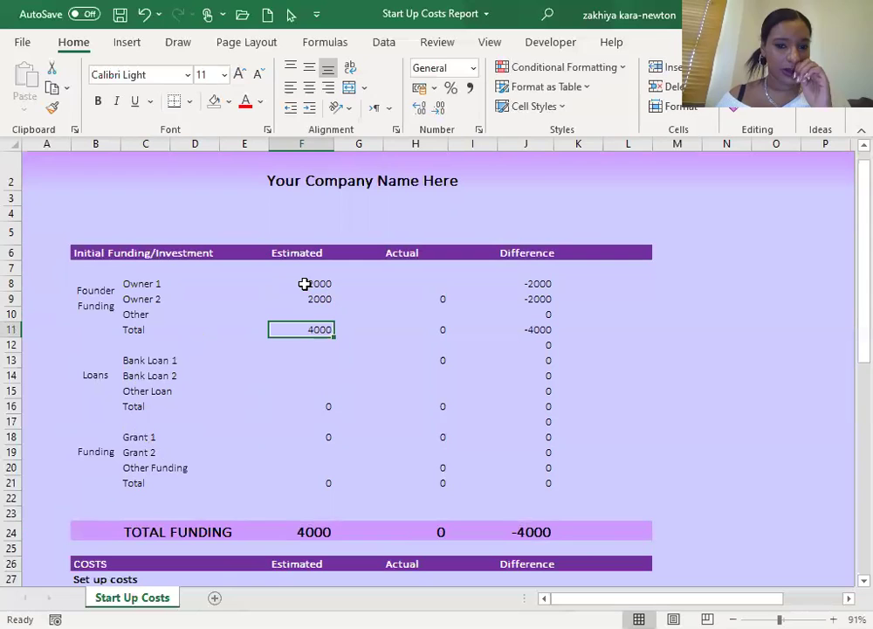
{"action": "key", "text": "Return"}
{"action": "key", "text": "Return"}
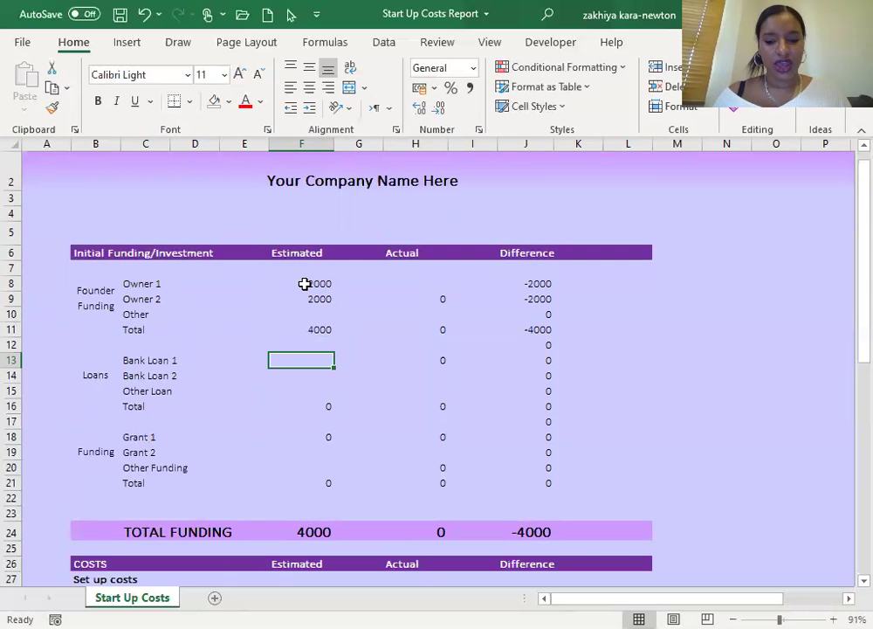
{"action": "type", "text": "1000"}
{"action": "key", "text": "Return"}
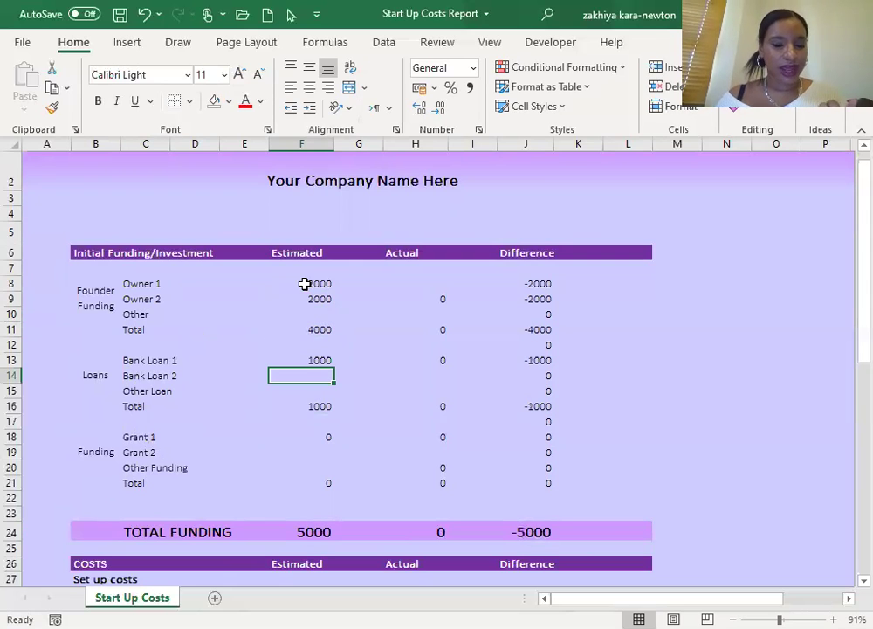
- Set the Estimated amount for Grant 1 to 350, leaving Bank Loan 2 and Other Loan empty
{"action": "key", "text": "Return"}
{"action": "key", "text": "Return"}
{"action": "key", "text": "Return"}
{"action": "key", "text": "Return"}
{"action": "key", "text": "Return"}
{"action": "key", "text": "Up"}
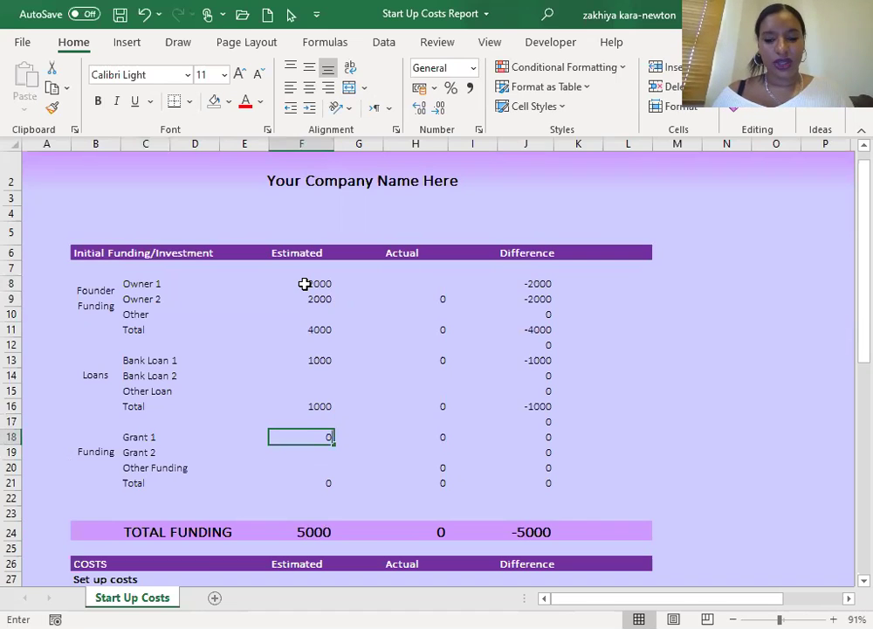
{"action": "type", "text": "300"}
{"action": "key", "text": "BackSpace"}
{"action": "type", "text": "50"}
{"action": "key", "text": "Return"}
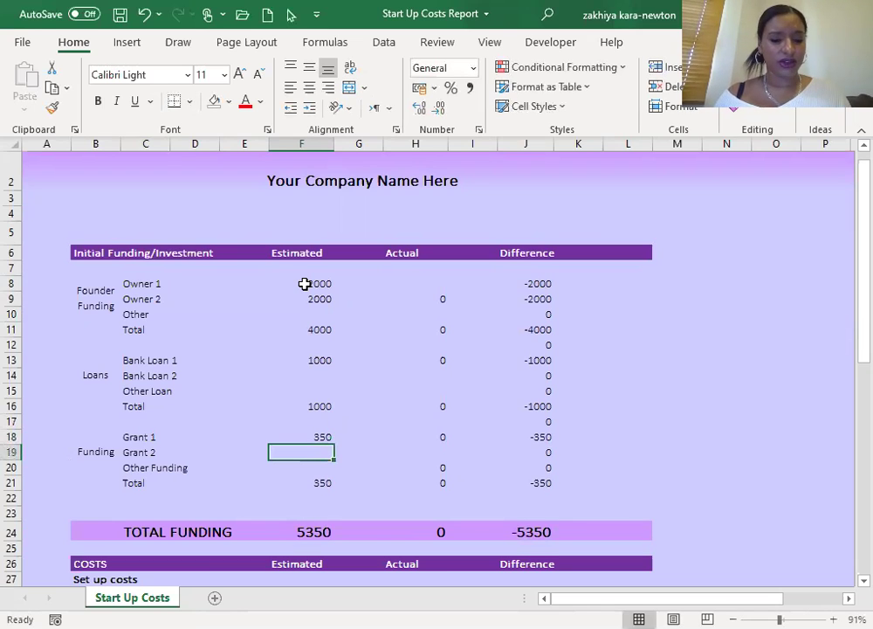
- Enter 1000 as the Estimated amount for Other Funding, leaving Grant 2 empty
{"action": "key", "text": "Return"}
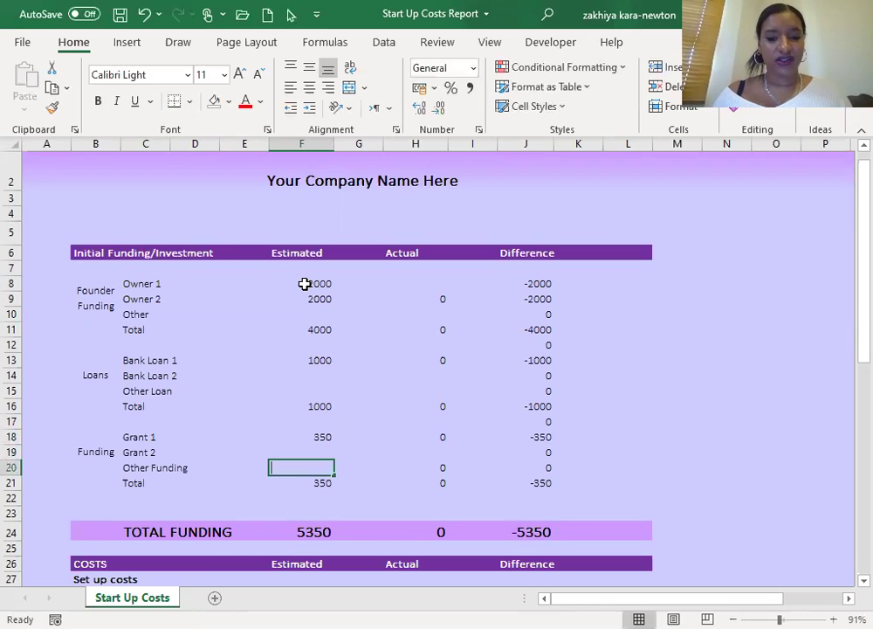
{"action": "type", "text": "1000"}
{"action": "key", "text": "Return"}
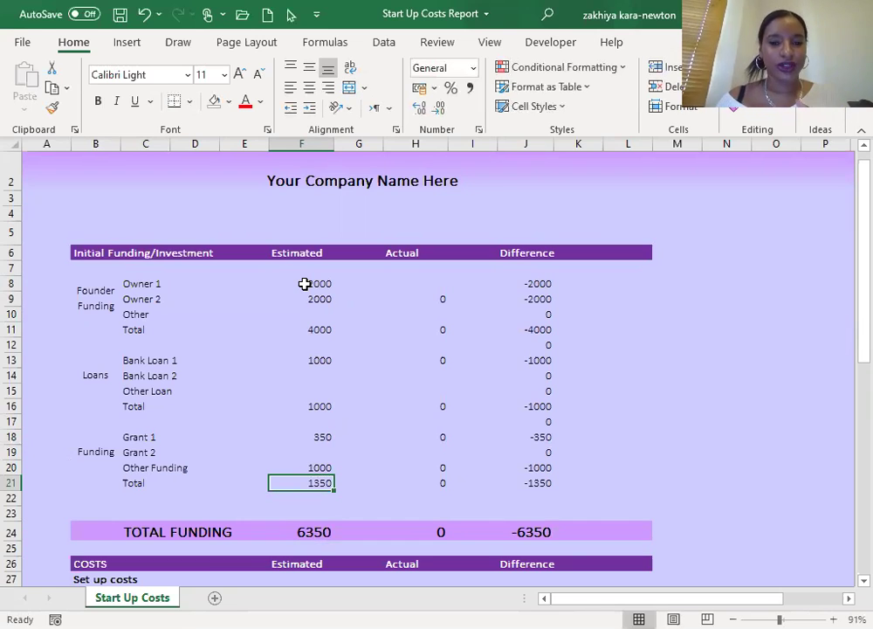
- Clear the Estimated Founder Funding total in F11 and re-enter it as =sum(F8:F10), covering Owner 1, Owner 2 and Other
{"action": "left_click", "coordinate": [304, 284]}
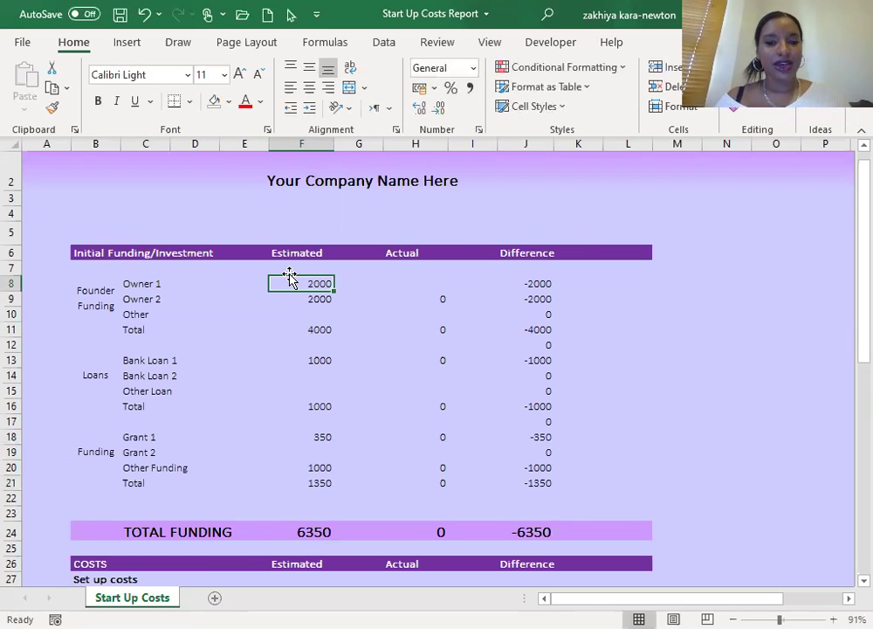
{"action": "left_click", "coordinate": [304, 299]}
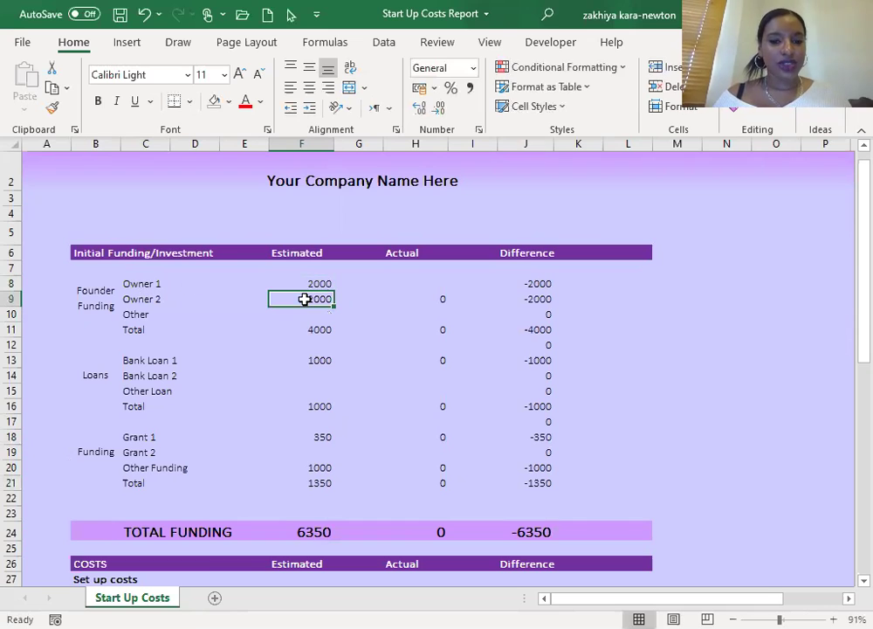
{"action": "left_click", "coordinate": [306, 315]}
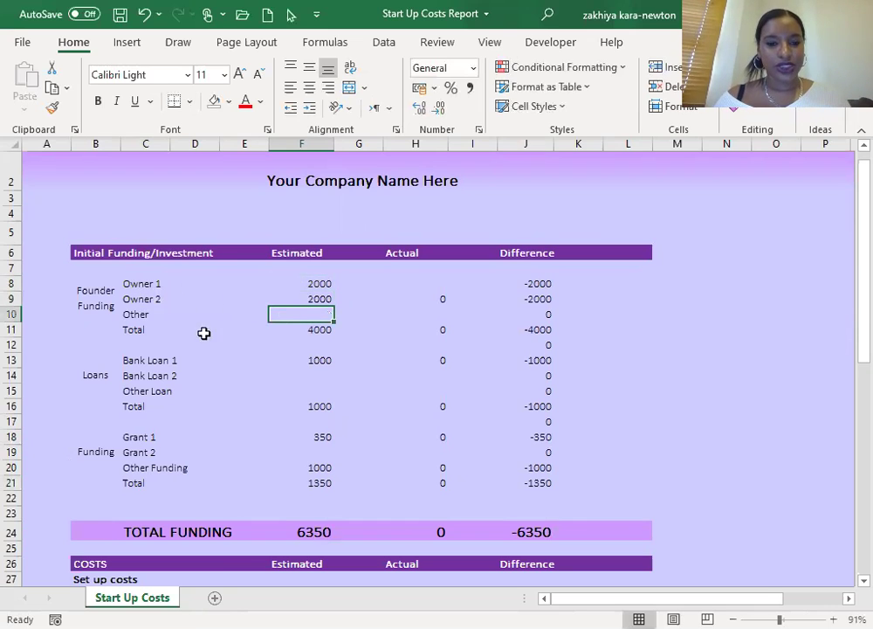
{"action": "left_click", "coordinate": [146, 330]}
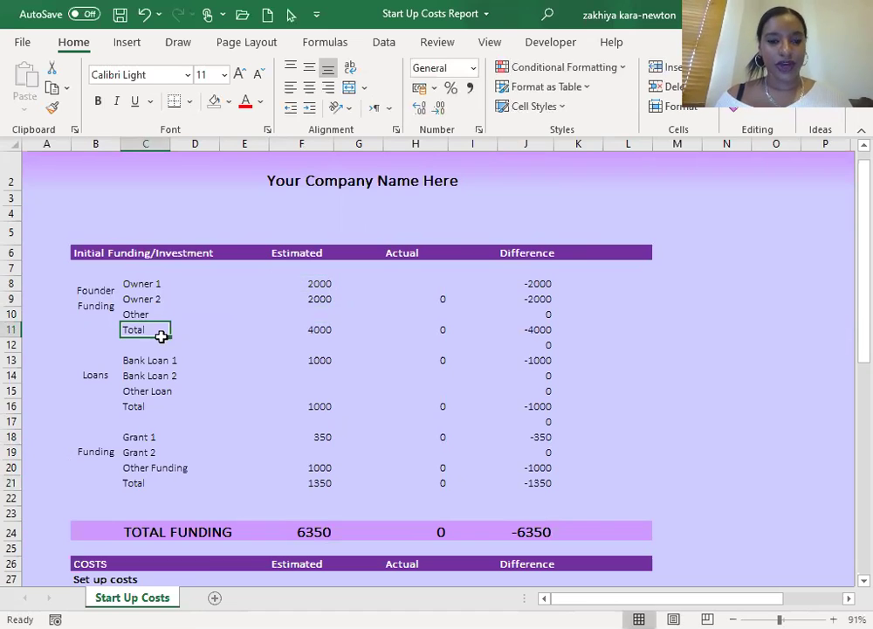
{"action": "key", "text": "Right"}
{"action": "key", "text": "Right"}
{"action": "key", "text": "Right"}
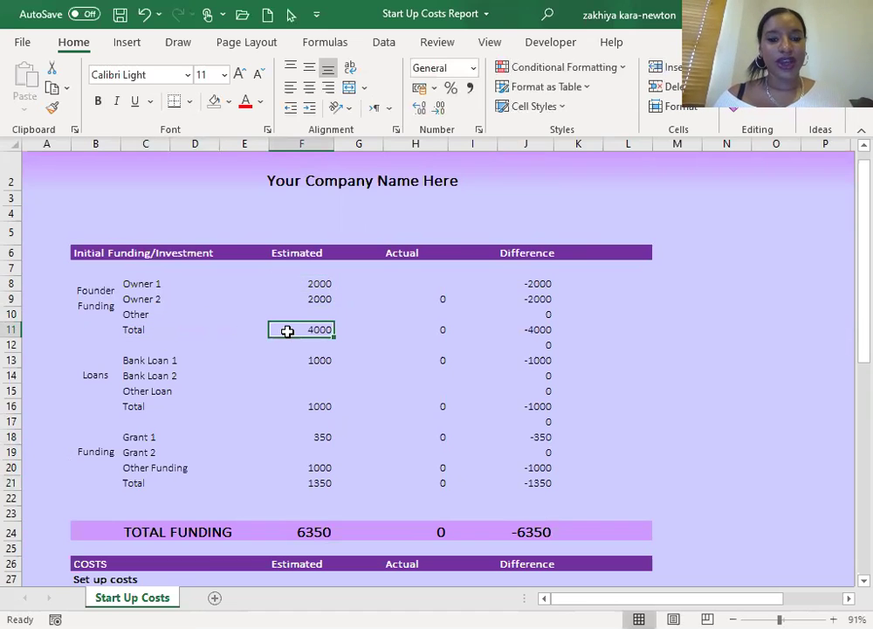
{"action": "key", "text": "Delete"}
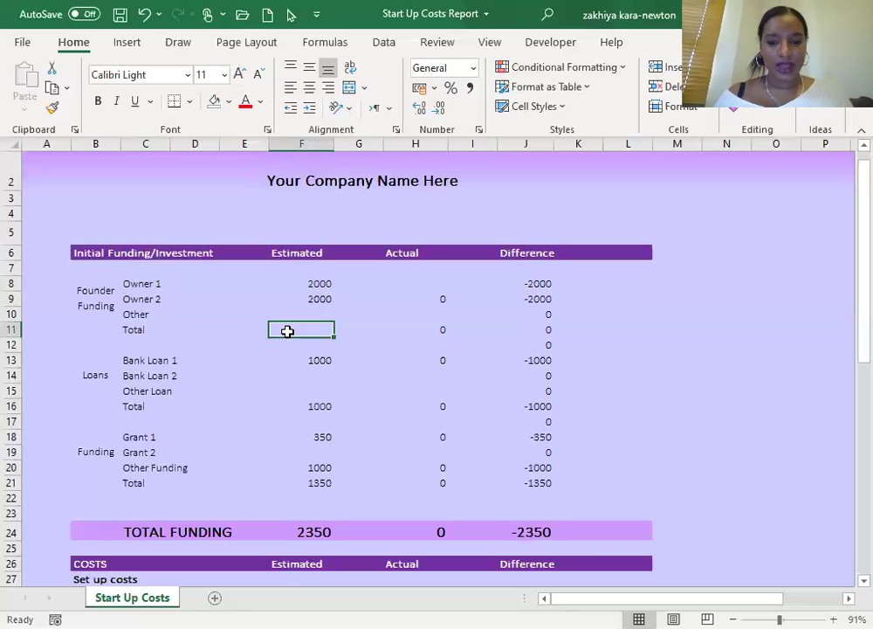
{"action": "type", "text": "=s"}
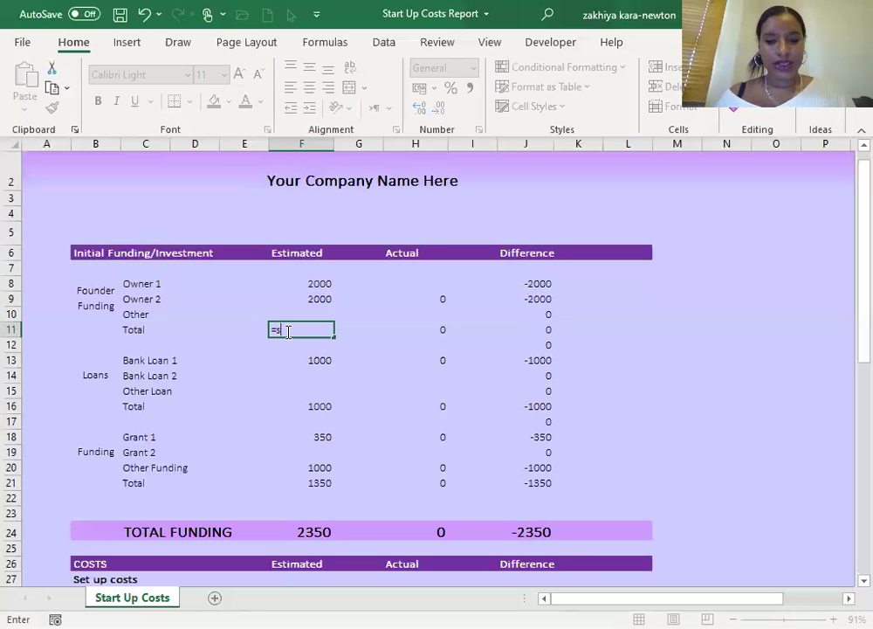
{"action": "type", "text": "um("}
{"action": "left_click", "coordinate": [297, 286]}
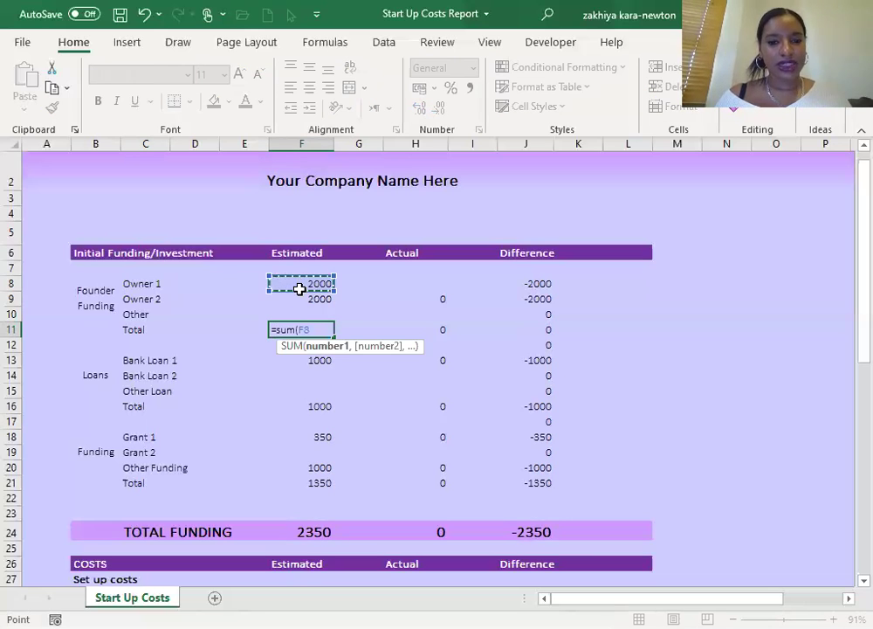
{"action": "left_click_drag", "start_coordinate": [300, 288], "coordinate": [304, 312]}
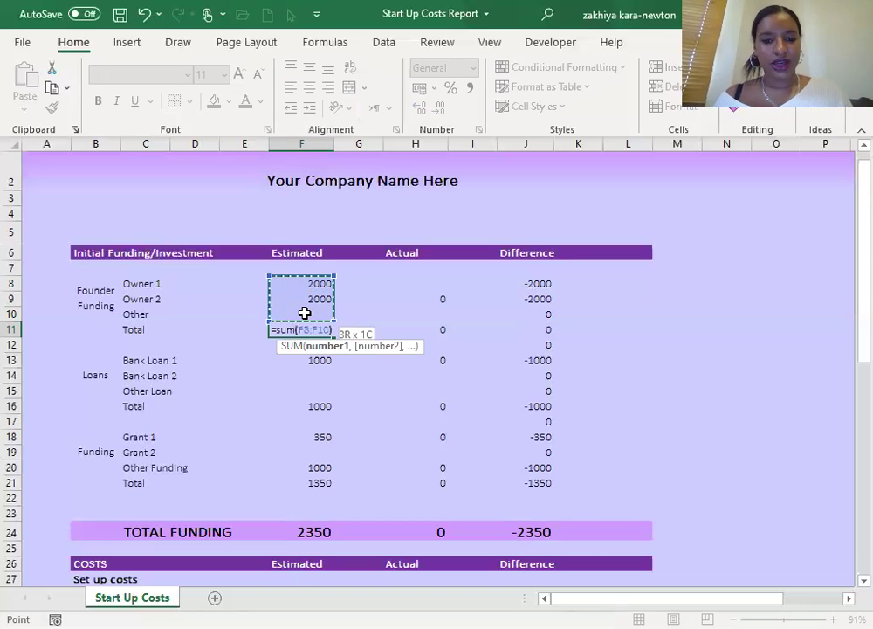
{"action": "type", "text": ")"}
{"action": "key", "text": "Return"}
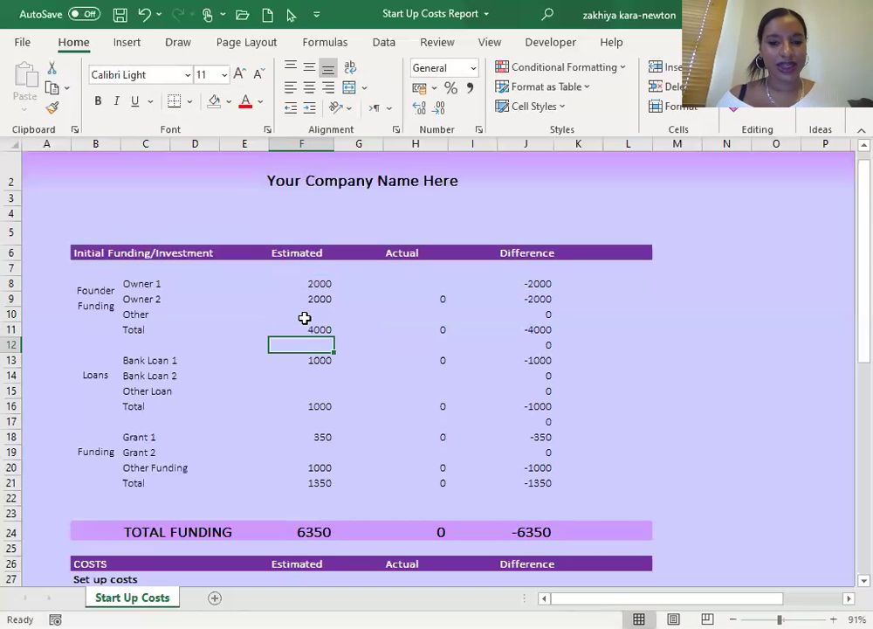
{"action": "left_click", "coordinate": [307, 327]}
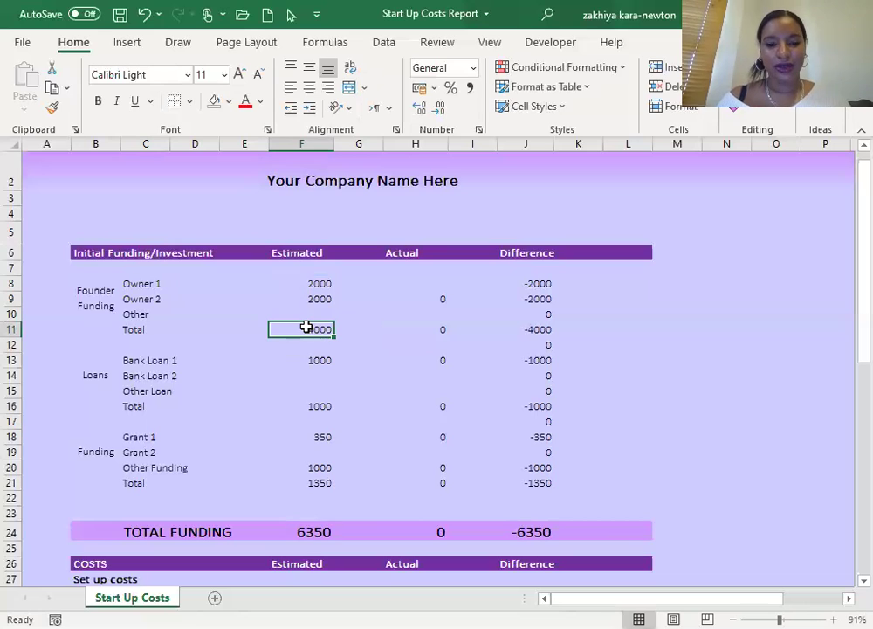
- Examine the Estimated totals of the Loans and Funding sections and the Actual column of the funding table
{"action": "left_click", "coordinate": [154, 408]}
{"action": "key", "text": "Right"}
{"action": "key", "text": "Right"}
{"action": "key", "text": "Right"}
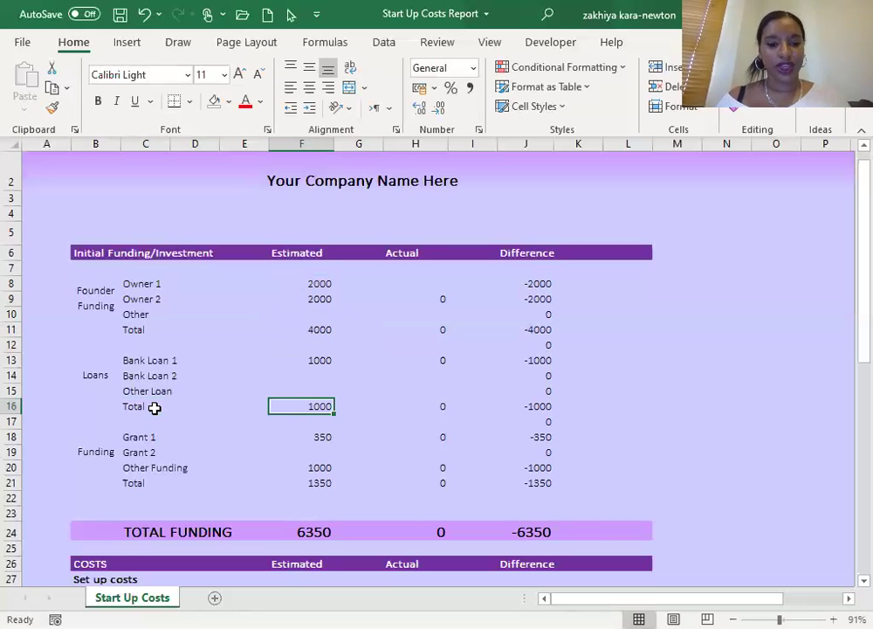
{"action": "left_click", "coordinate": [143, 480]}
{"action": "key", "text": "Right"}
{"action": "key", "text": "Right"}
{"action": "key", "text": "Right"}
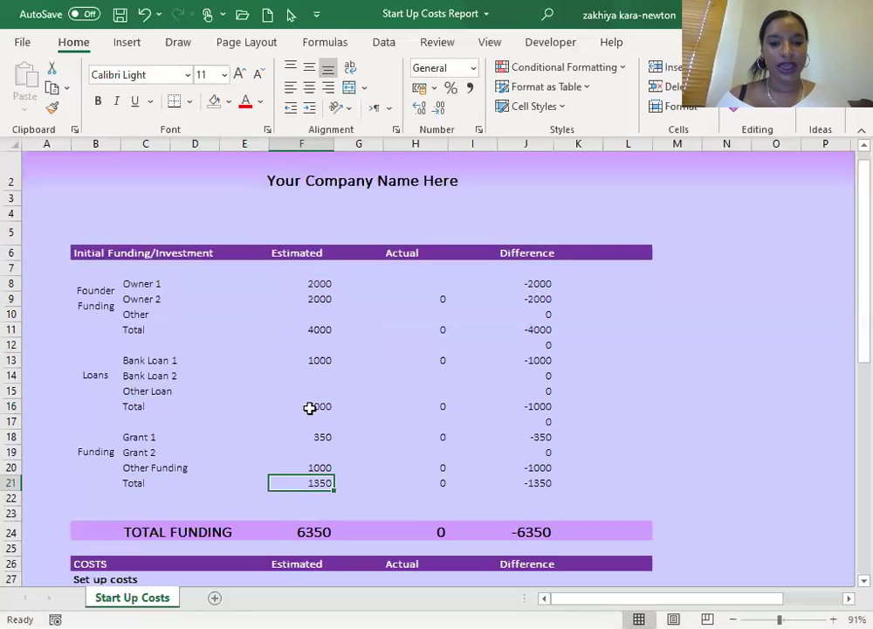
{"action": "left_click_drag", "start_coordinate": [428, 287], "coordinate": [418, 481]}
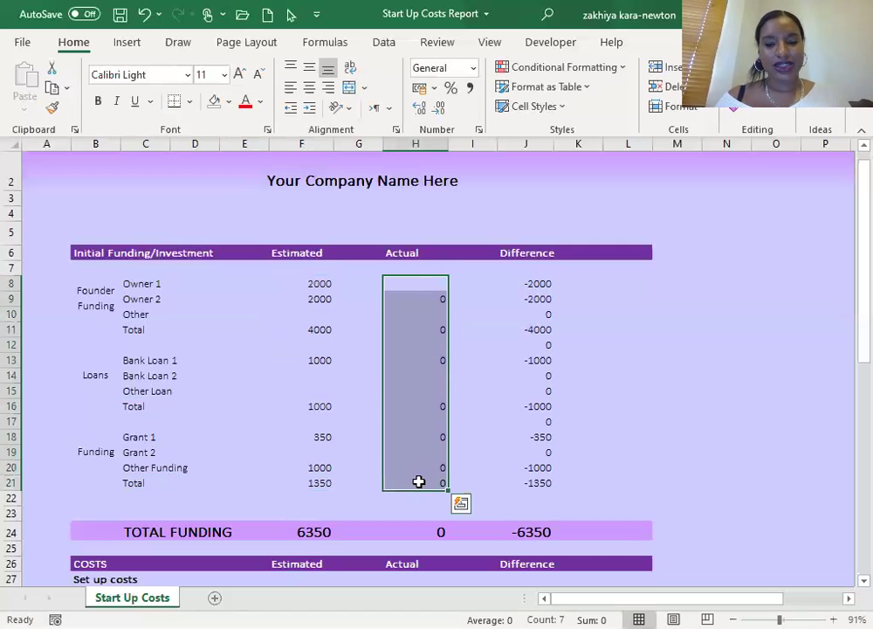
- Clear the Owner 1 Difference in J8 and re-enter it as =H8-F8, Actual minus Estimated
{"action": "left_click", "coordinate": [534, 286]}
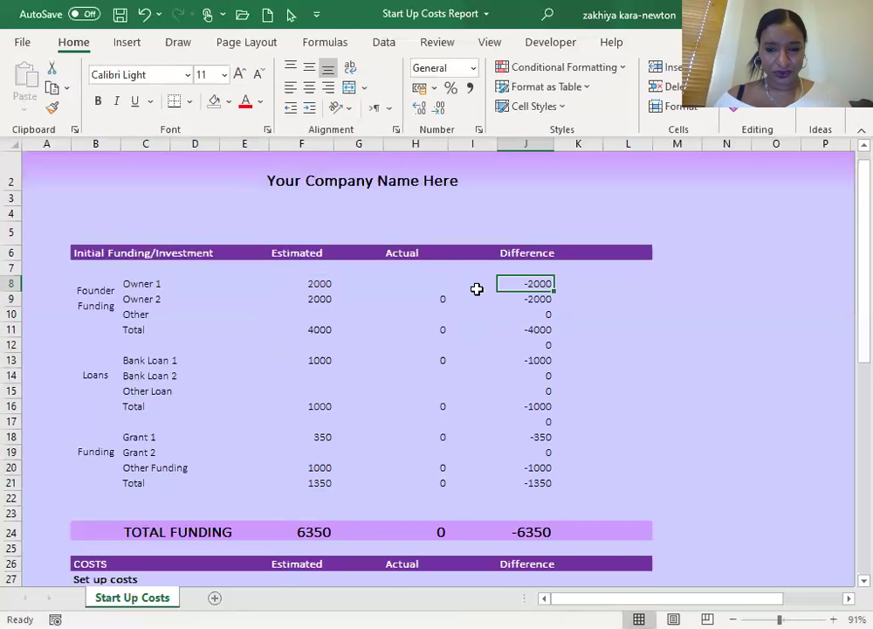
{"action": "left_click", "coordinate": [426, 282]}
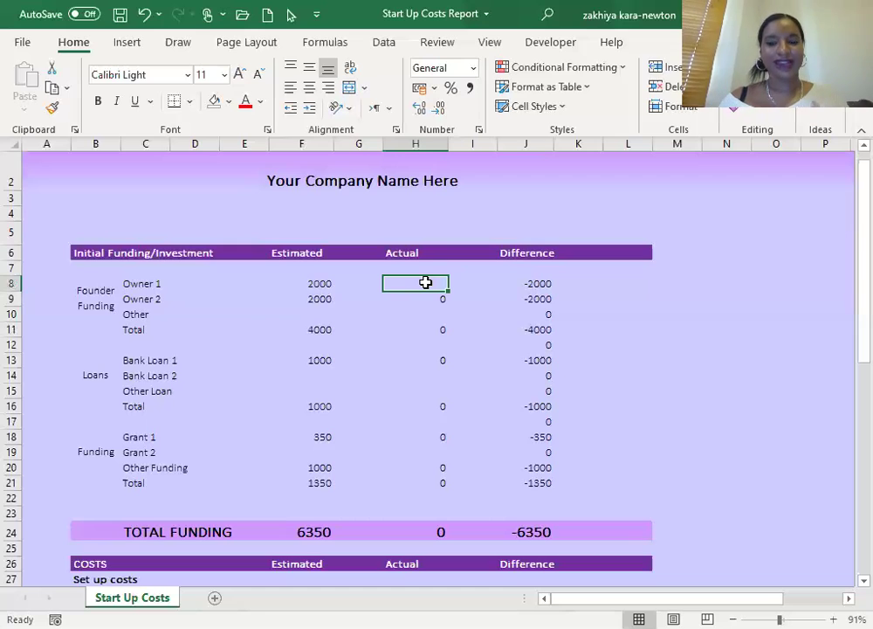
{"action": "left_click", "coordinate": [540, 286]}
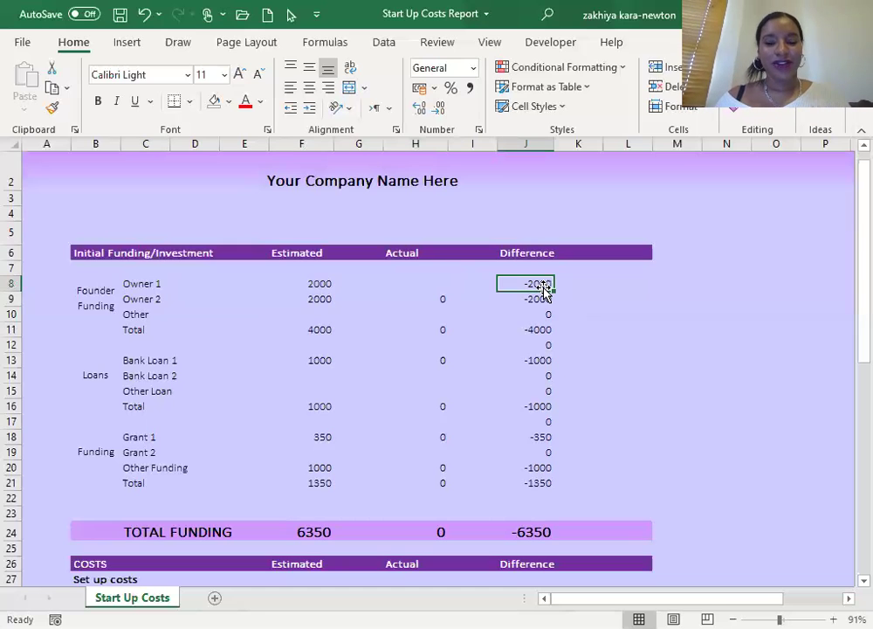
{"action": "left_click", "coordinate": [439, 292]}
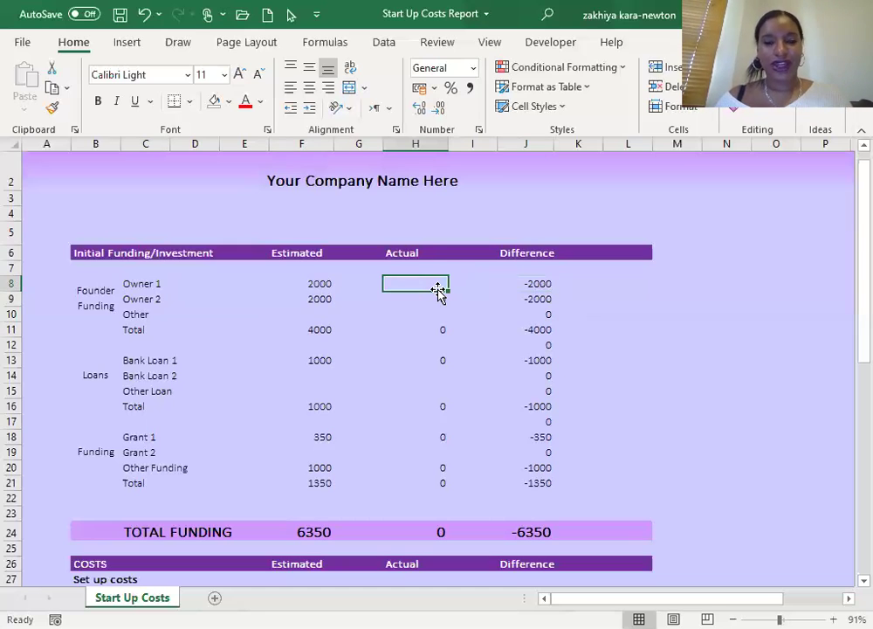
{"action": "left_click", "coordinate": [318, 285]}
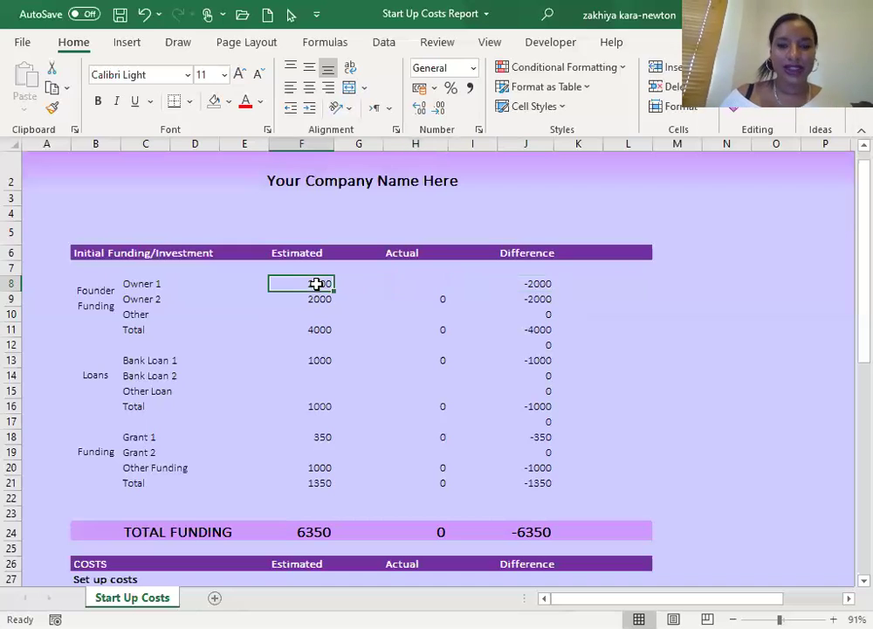
{"action": "left_click", "coordinate": [531, 284]}
{"action": "key", "text": "Delete"}
{"action": "type", "text": "="}
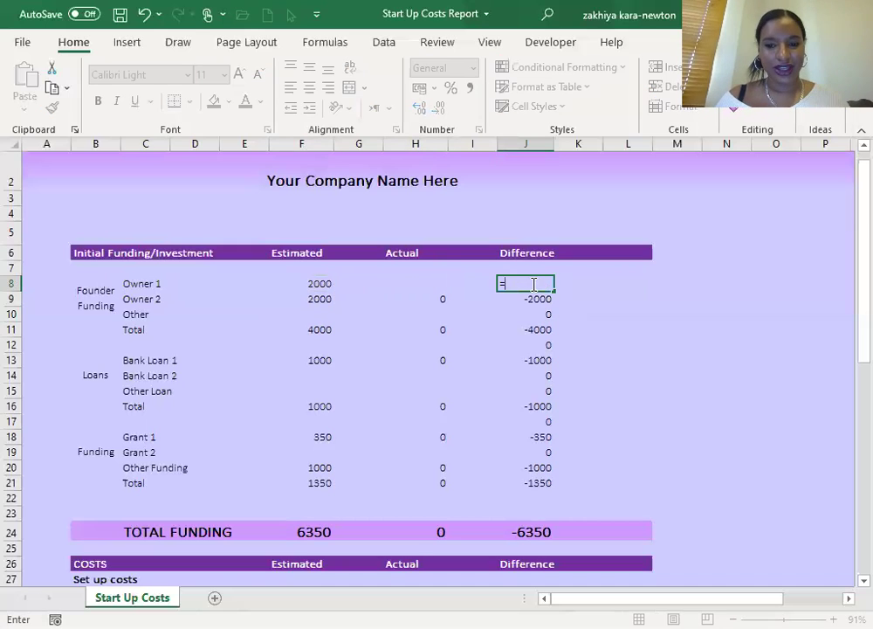
{"action": "left_click", "coordinate": [431, 284]}
{"action": "type", "text": "-"}
{"action": "left_click", "coordinate": [323, 284]}
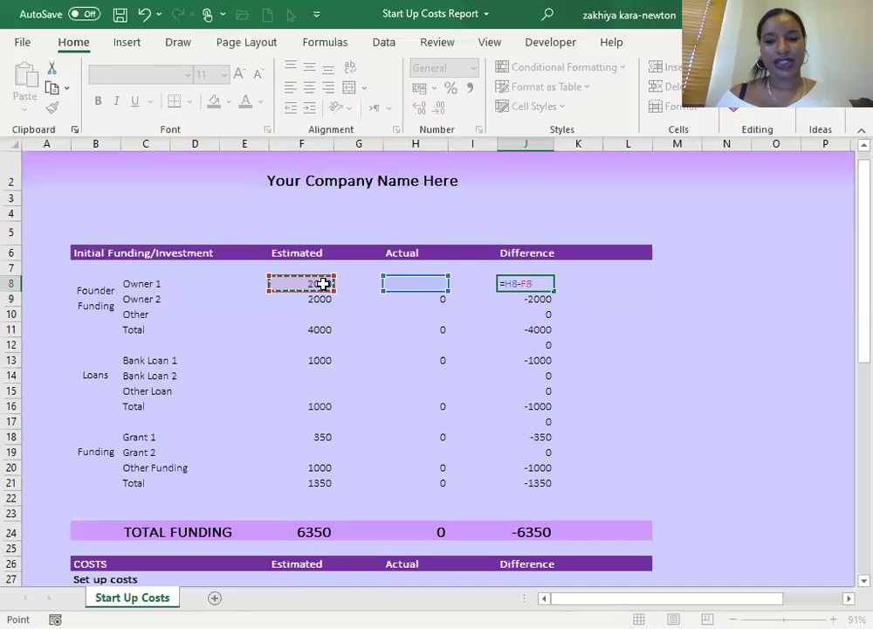
{"action": "key", "text": "Return"}
{"action": "left_click", "coordinate": [545, 284]}
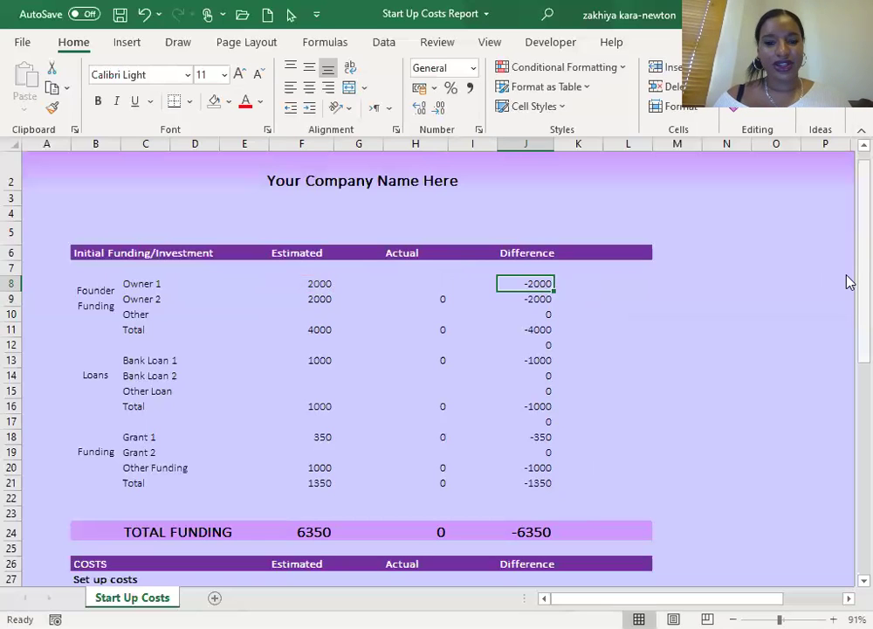
- Examine the Estimated TOTAL FUNDING figure and the Founder Funding, Loans and Funding section totals that feed it
{"action": "scroll", "coordinate": [849, 282], "scroll_direction": "down", "scroll_amount": 2}
{"action": "left_click", "coordinate": [196, 408]}
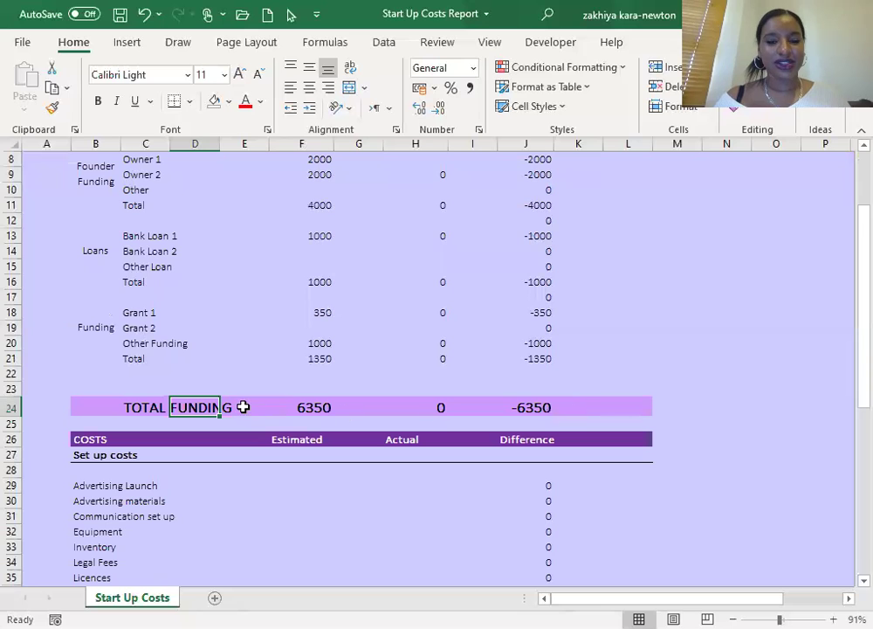
{"action": "left_click", "coordinate": [306, 407]}
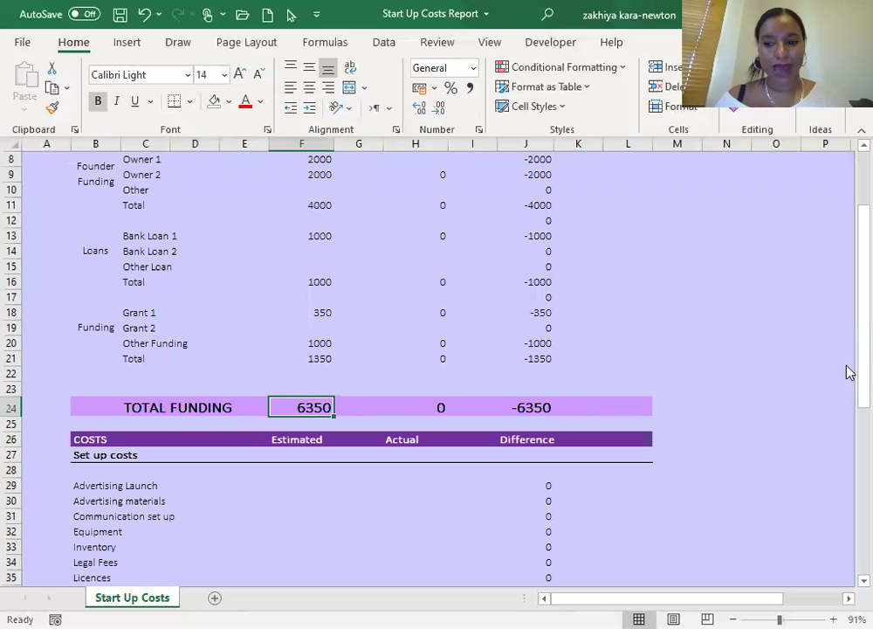
{"action": "scroll", "coordinate": [850, 333], "scroll_direction": "up", "scroll_amount": 1}
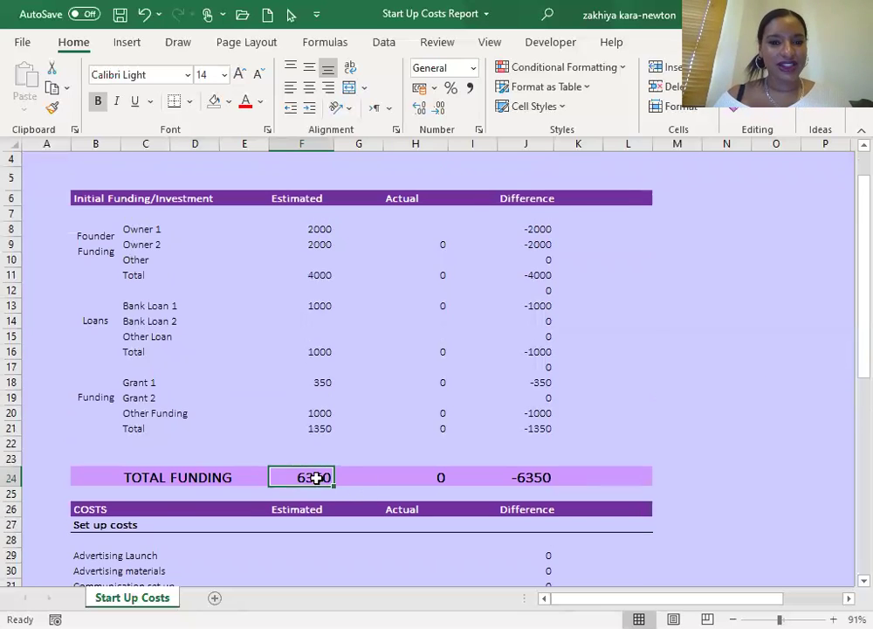
{"action": "left_click", "coordinate": [311, 276]}
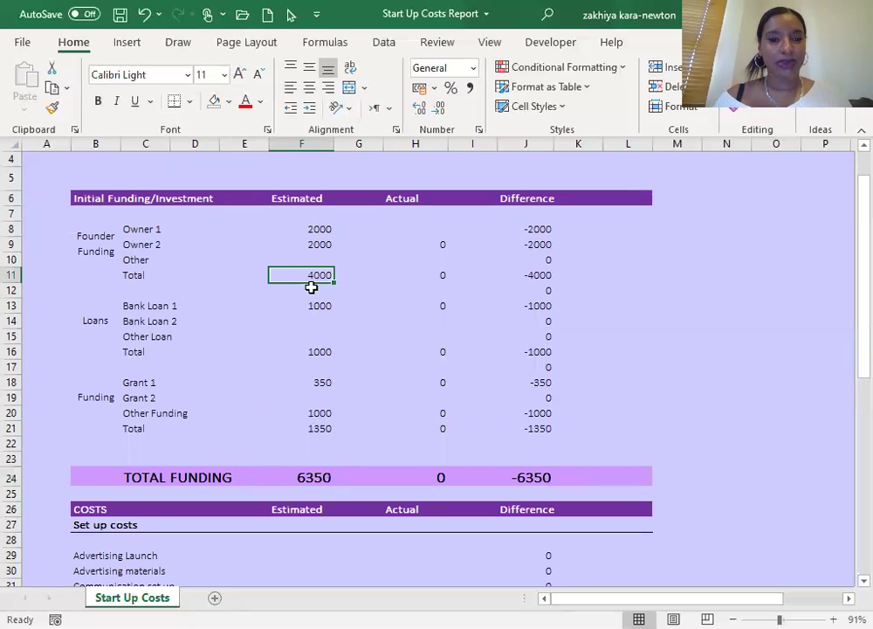
{"action": "left_click", "coordinate": [323, 352]}
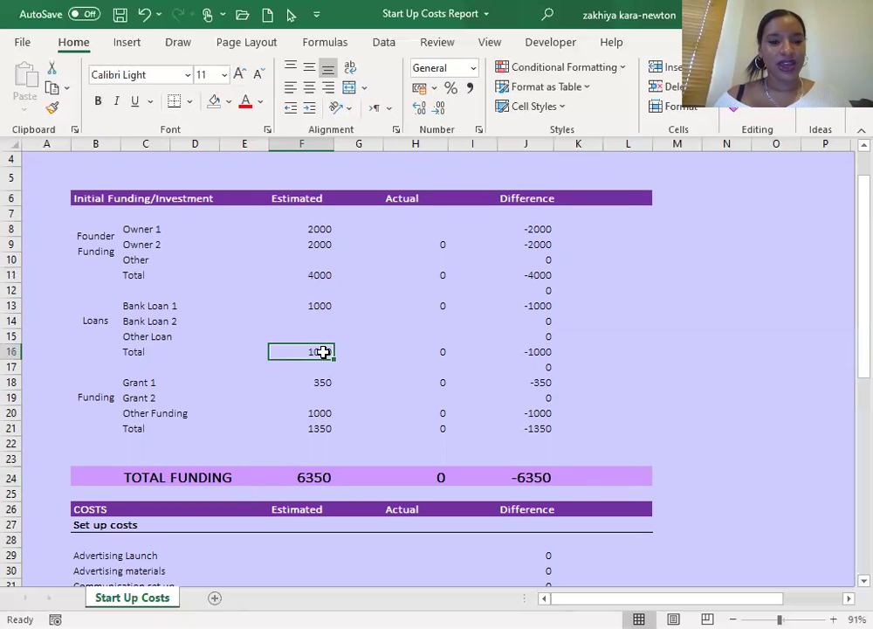
{"action": "left_click", "coordinate": [321, 428]}
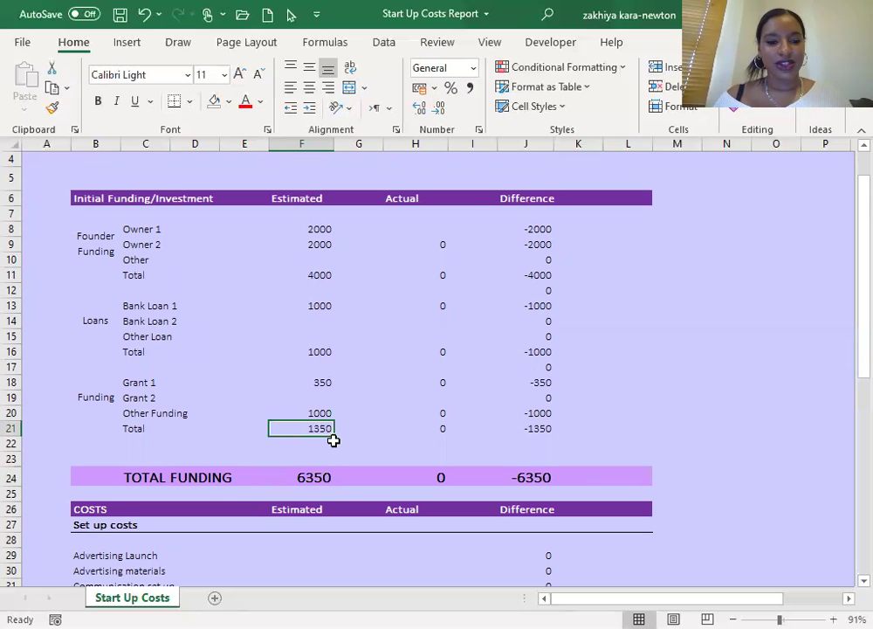
- Clear the Estimated TOTAL FUNDING in F24 and re-enter it as =F11+F16+F21, adding the three section totals
{"action": "left_click", "coordinate": [310, 479]}
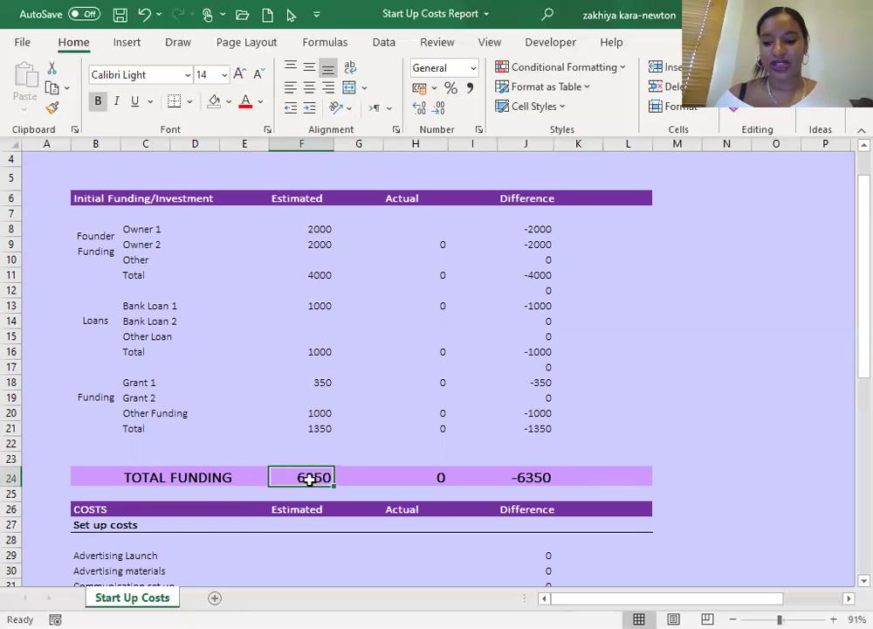
{"action": "key", "text": "Delete"}
{"action": "type", "text": "="}
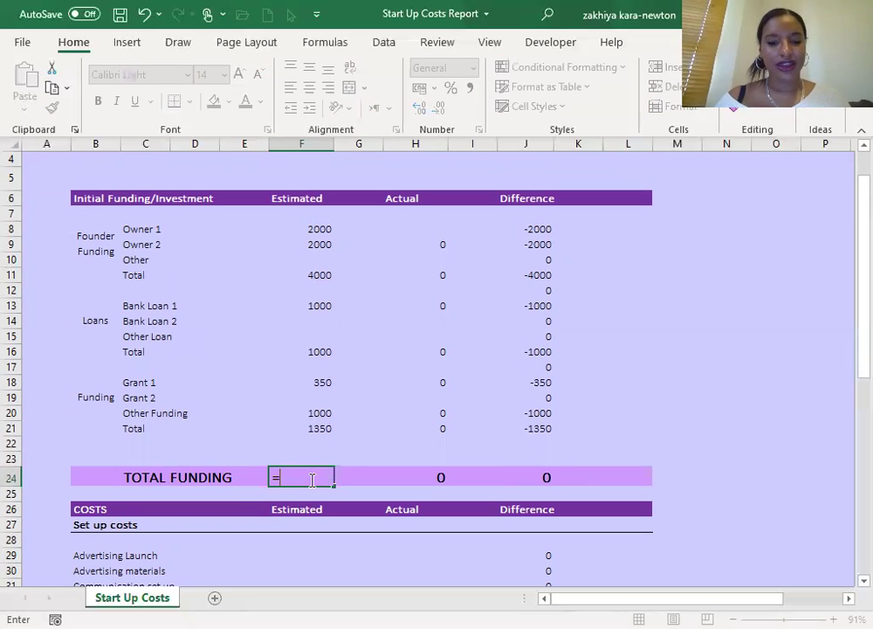
{"action": "left_click", "coordinate": [312, 275]}
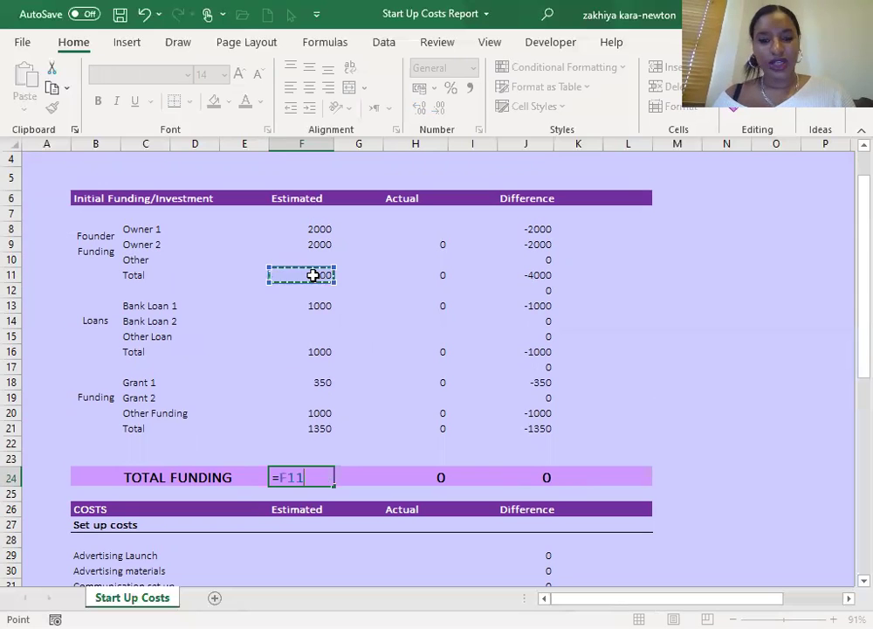
{"action": "type", "text": "+"}
{"action": "left_click", "coordinate": [322, 352]}
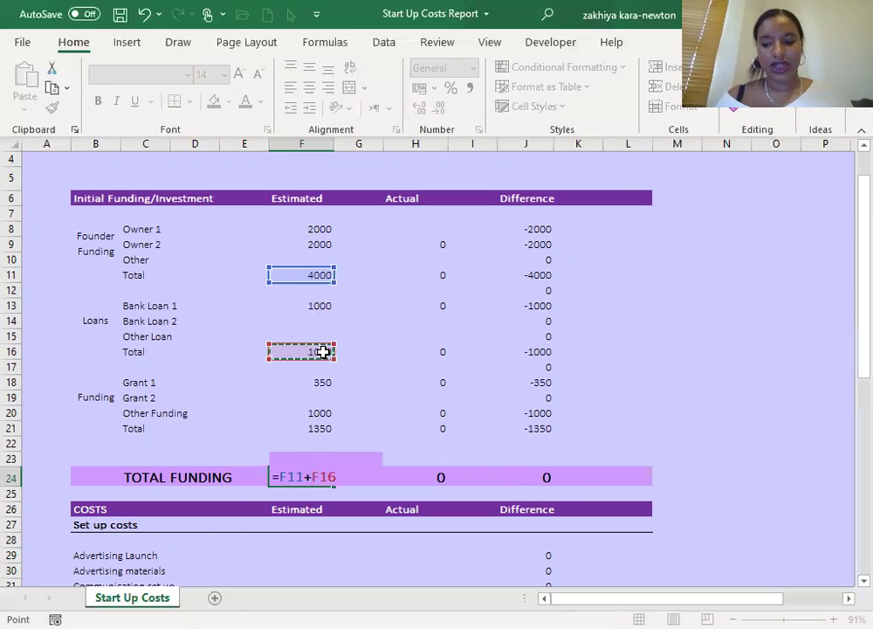
{"action": "type", "text": "+"}
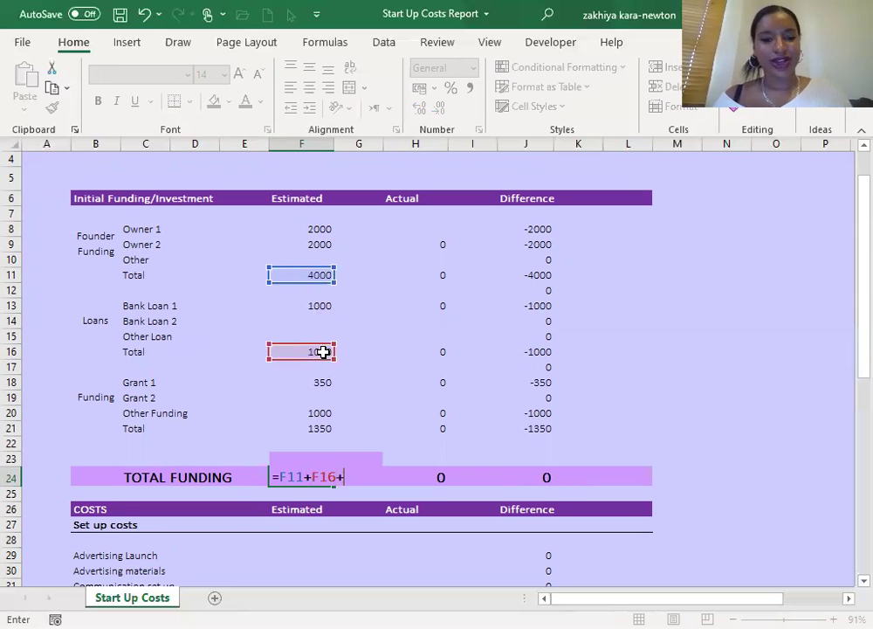
{"action": "left_click", "coordinate": [324, 425]}
{"action": "key", "text": "Return"}
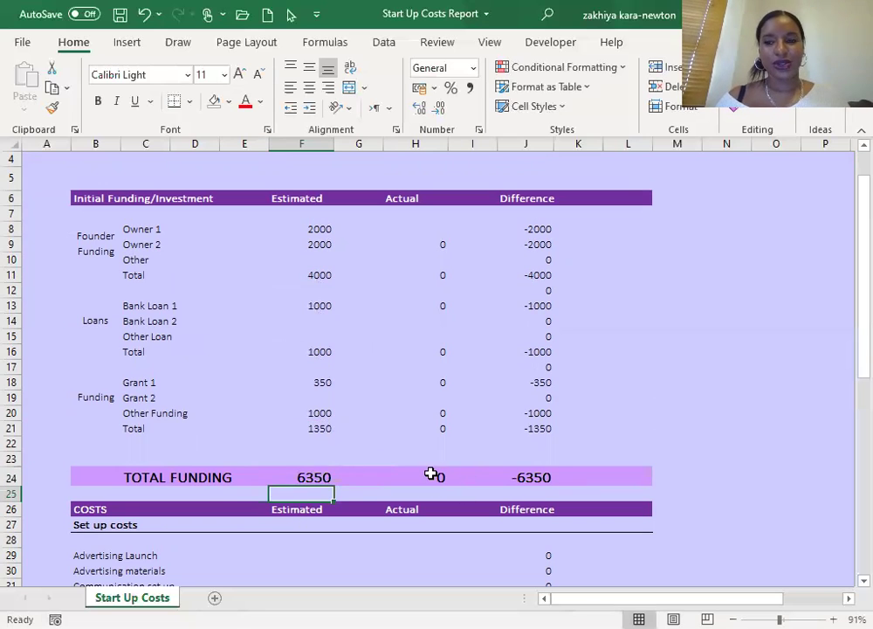
- In Set up costs, enter Estimated amounts of 1000 for Advertising Launch and 500 for Advertising materials
{"action": "left_click_drag", "start_coordinate": [846, 321], "coordinate": [847, 471]}
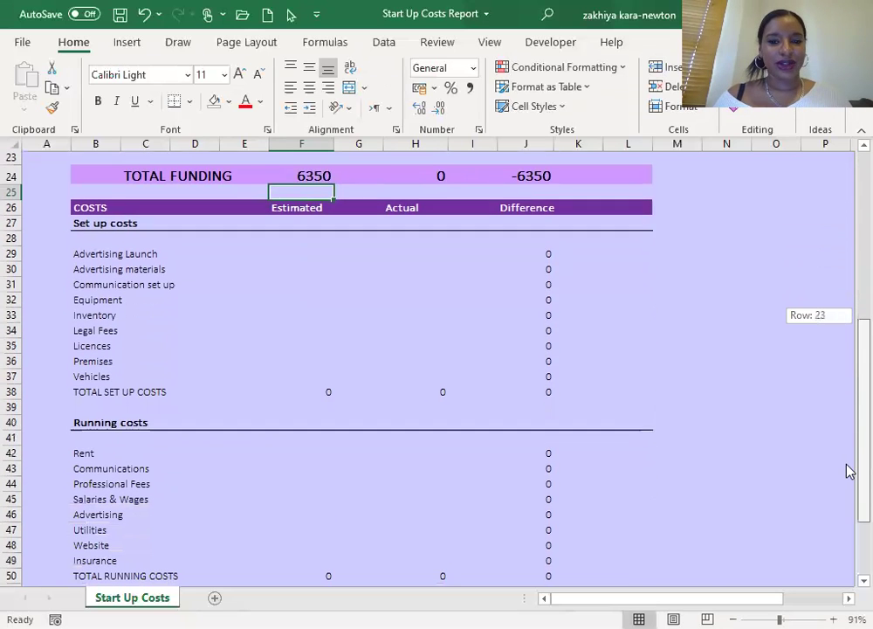
{"action": "left_click", "coordinate": [299, 238]}
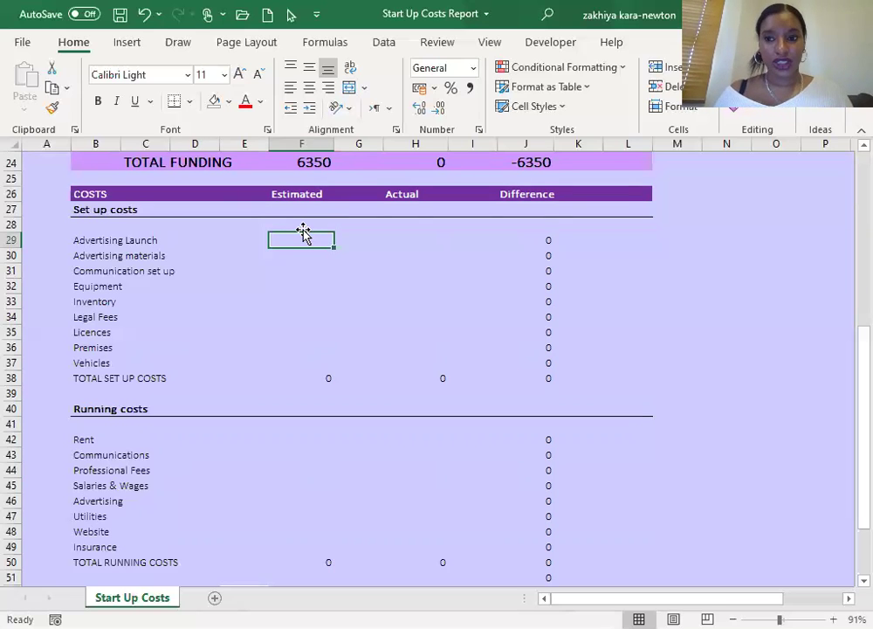
{"action": "type", "text": "1000"}
{"action": "key", "text": "Return"}
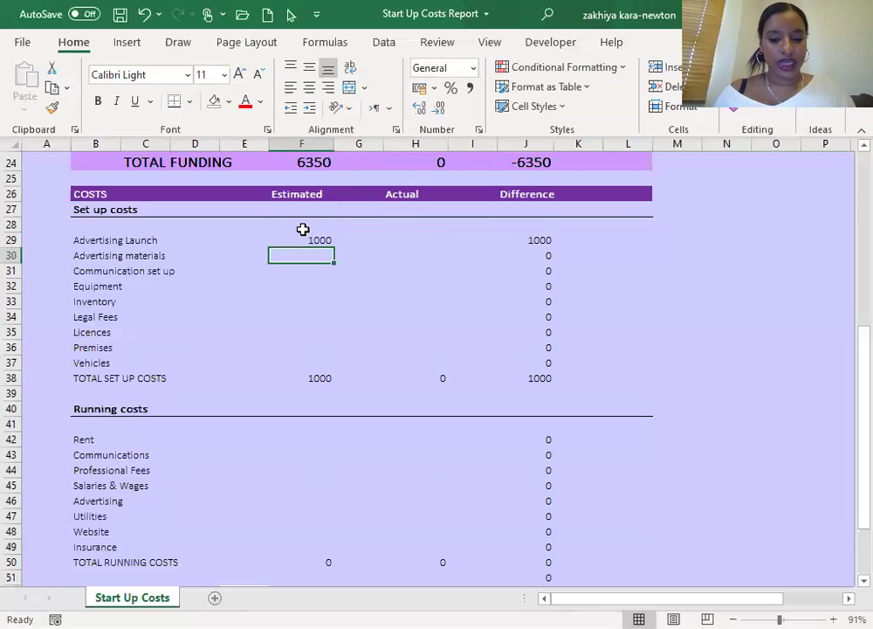
{"action": "type", "text": "500"}
{"action": "key", "text": "Return"}
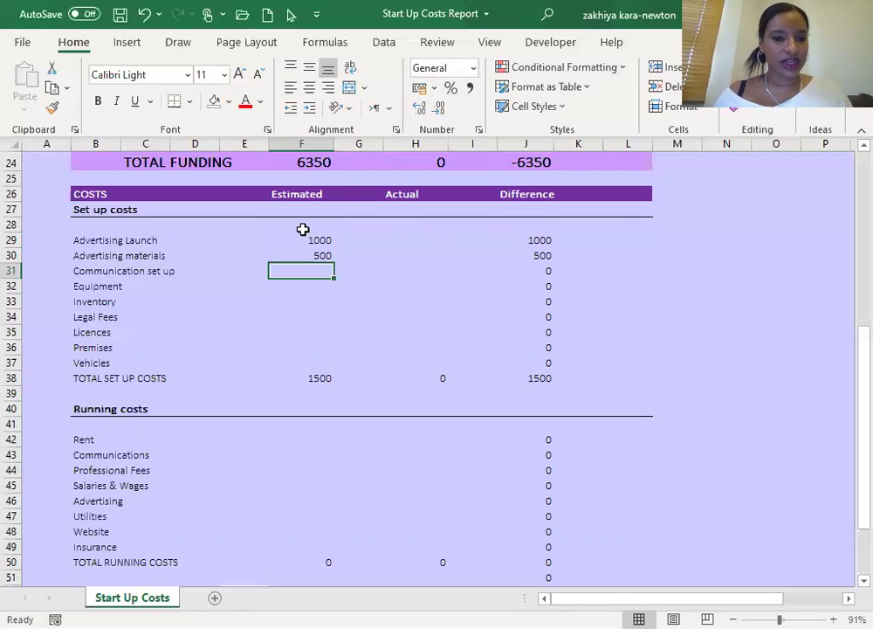
- Enter Estimated amounts of 500 for Equipment and 400 for Inventory, leaving Communication set up empty
{"action": "key", "text": "Return"}
{"action": "type", "text": "500"}
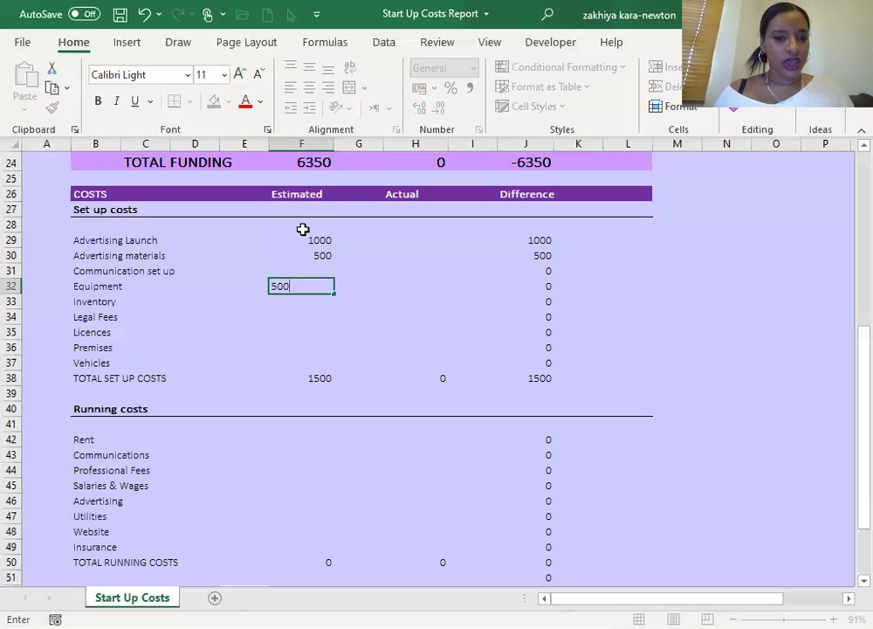
{"action": "key", "text": "Return"}
{"action": "type", "text": "400"}
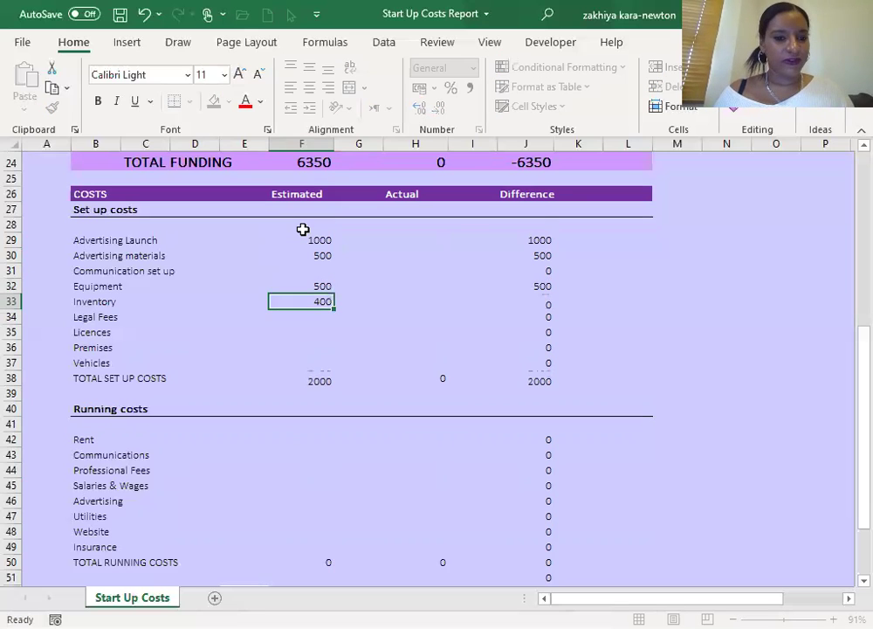
{"action": "key", "text": "Return"}
- Leave Legal Fees empty and enter Estimated amounts of 100 for Licences, 100 for Premises and 2000 for Vehicles
{"action": "key", "text": "Return"}
{"action": "type", "text": "100"}
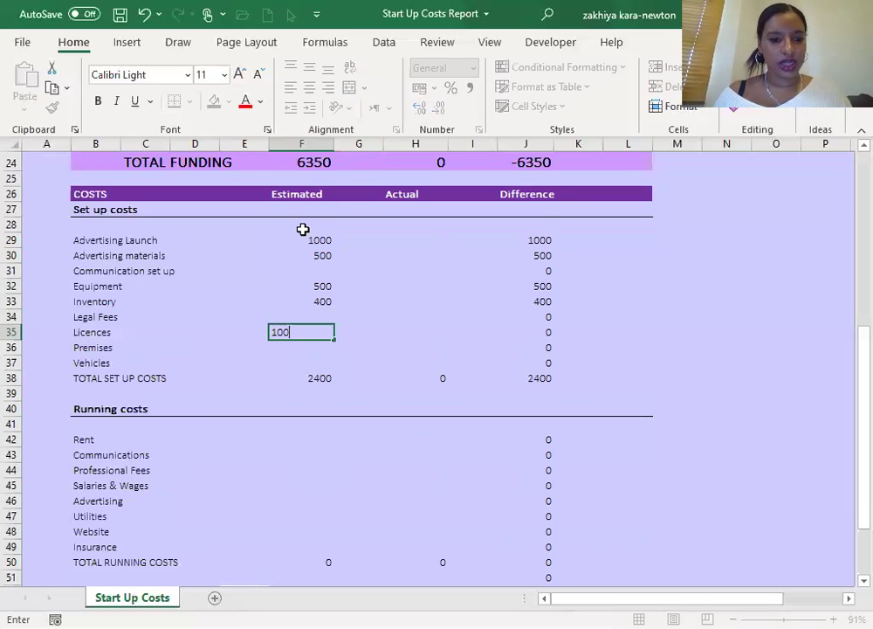
{"action": "key", "text": "Return"}
{"action": "type", "text": "100"}
{"action": "key", "text": "Return"}
{"action": "type", "text": "2000"}
{"action": "key", "text": "Return"}
{"action": "key", "text": "Return"}
{"action": "key", "text": "Up"}
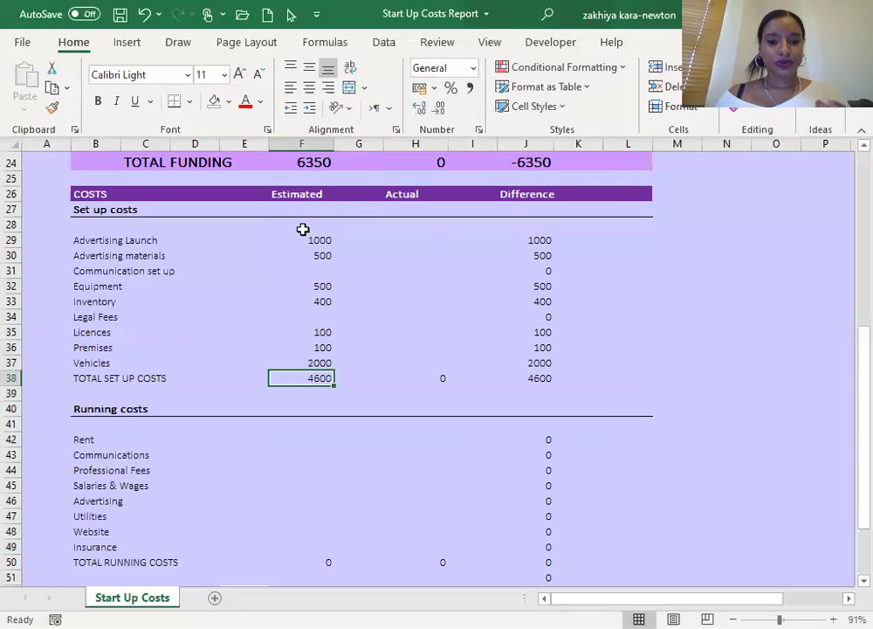
- Review the Estimated set up costs from Advertising Launch down to TOTAL SET UP COSTS
{"action": "left_click", "coordinate": [308, 238]}
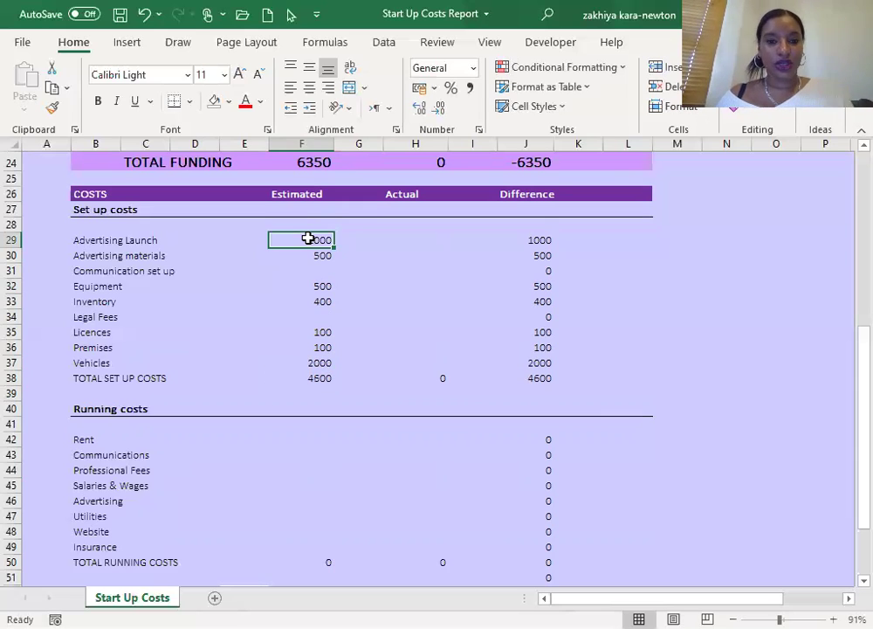
{"action": "key", "text": "Down"}
{"action": "key", "text": "Down"}
{"action": "key", "text": "Down"}
{"action": "key", "text": "Down"}
{"action": "key", "text": "Down"}
{"action": "key", "text": "Down"}
{"action": "key", "text": "Down"}
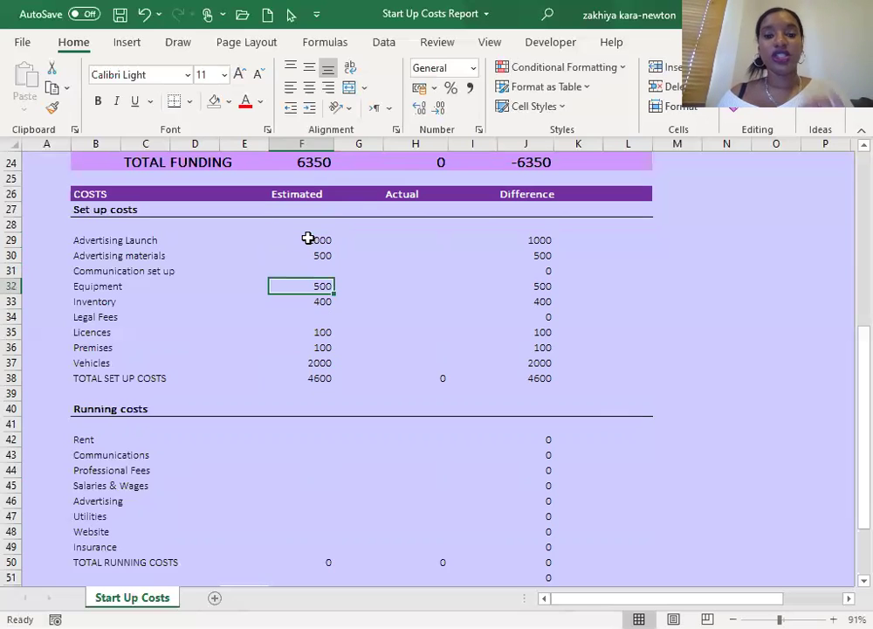
{"action": "key", "text": "Down"}
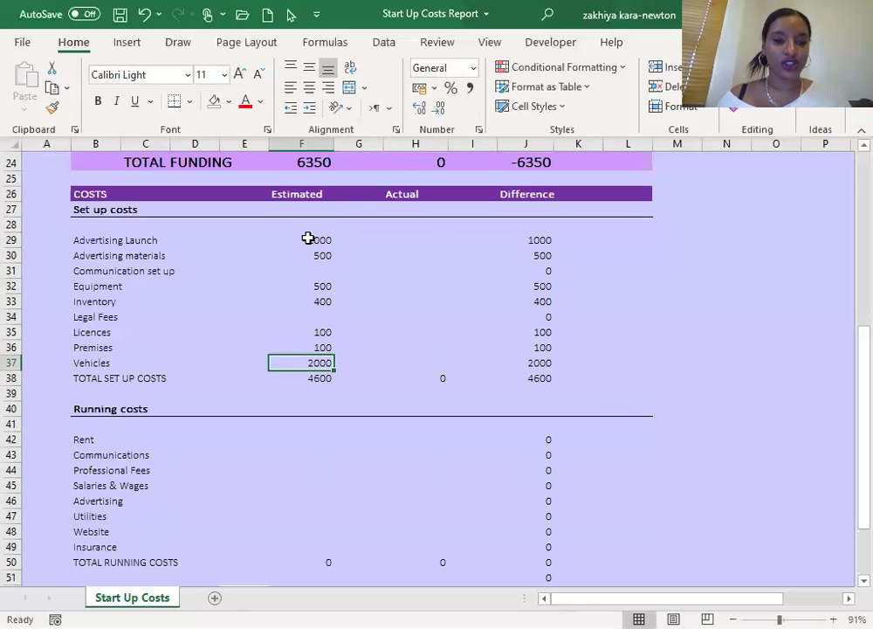
{"action": "key", "text": "Down"}
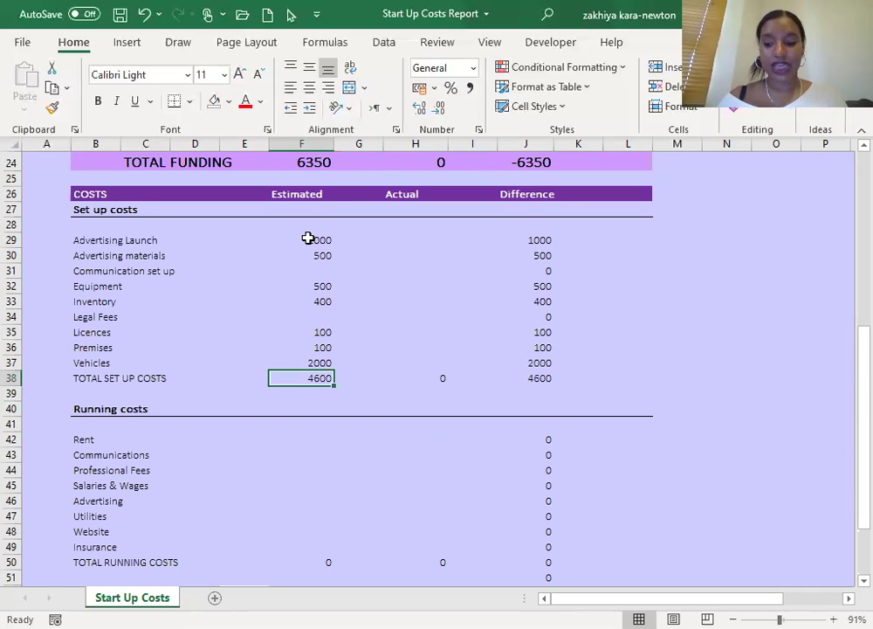
- Re-enter the Estimated TOTAL SET UP COSTS formula as a SUM of F29:F37, Advertising Launch through Vehicles
{"action": "type", "text": "="}
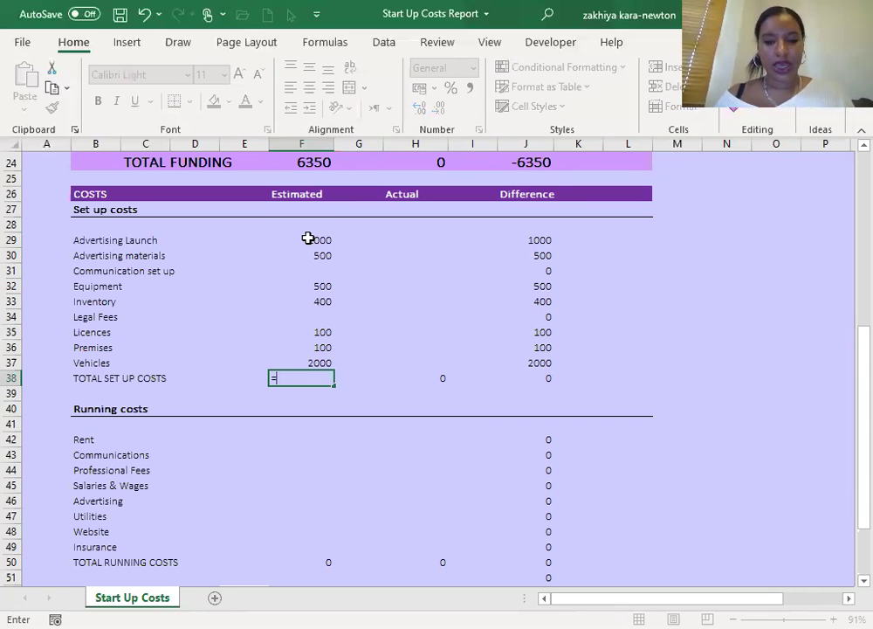
{"action": "type", "text": "sum("}
{"action": "left_click", "coordinate": [309, 238]}
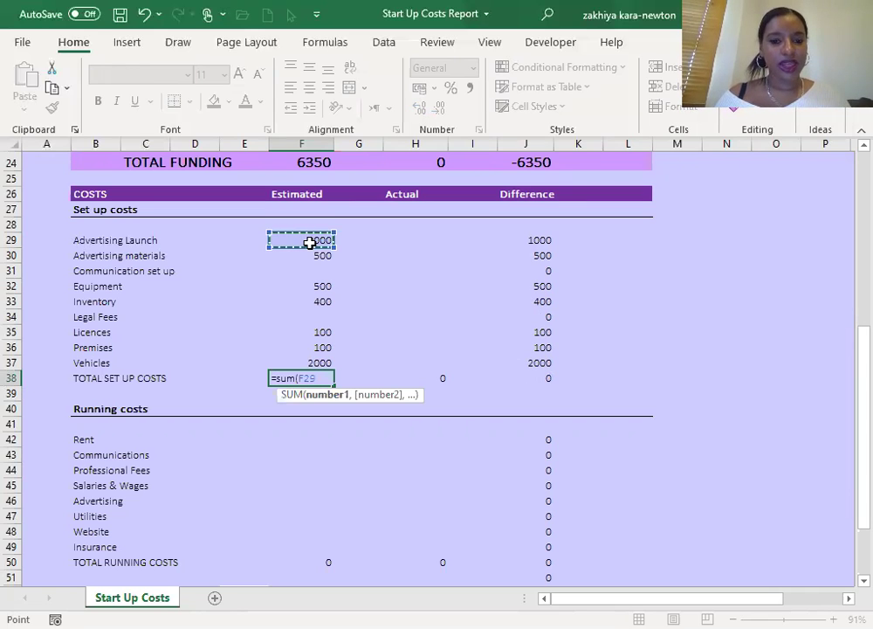
{"action": "left_click_drag", "start_coordinate": [310, 243], "coordinate": [318, 363]}
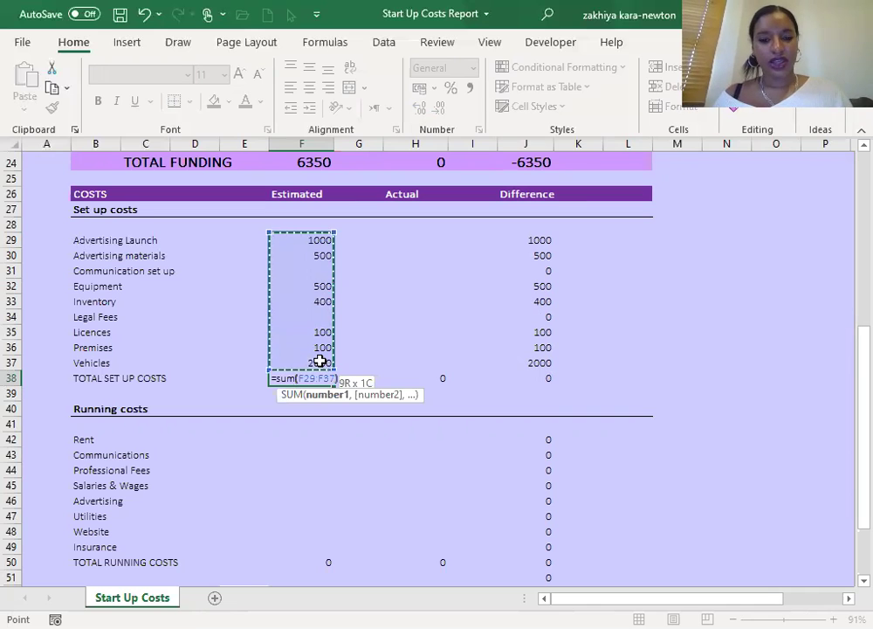
{"action": "type", "text": ")"}
{"action": "key", "text": "Return"}
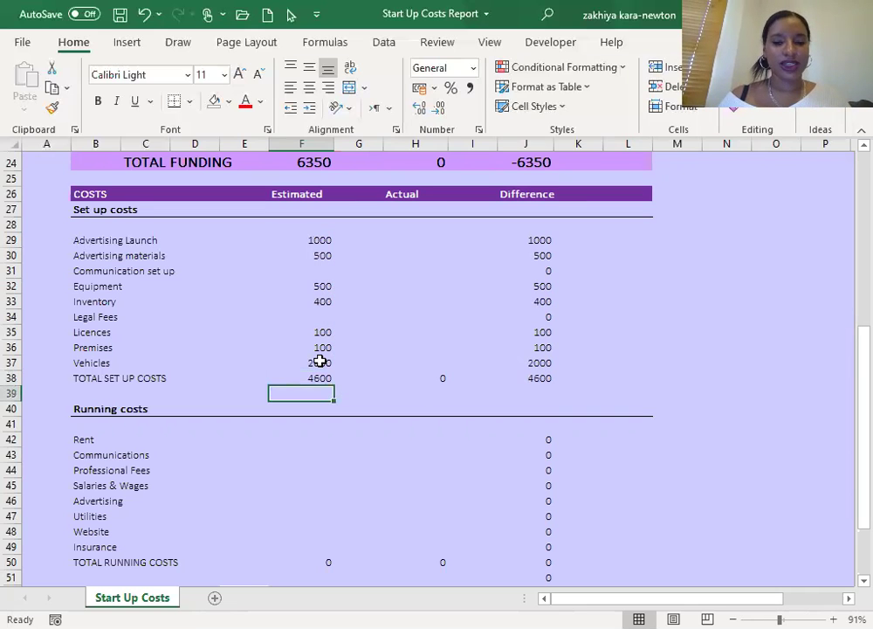
{"action": "left_click", "coordinate": [308, 379]}
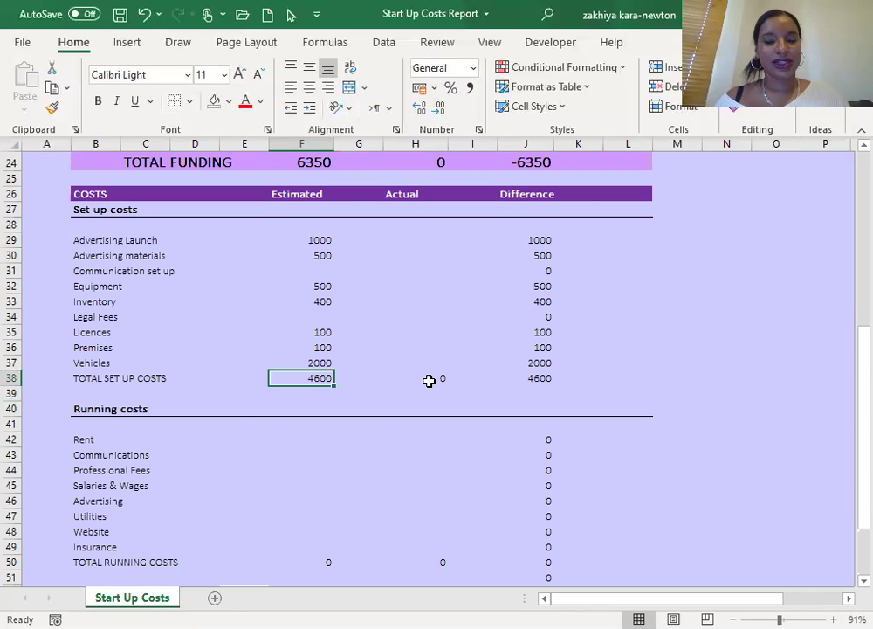
- Replace the Advertising Launch Difference with the formula =F29-H29, subtracting Actual from Estimated
{"action": "left_click", "coordinate": [532, 242]}
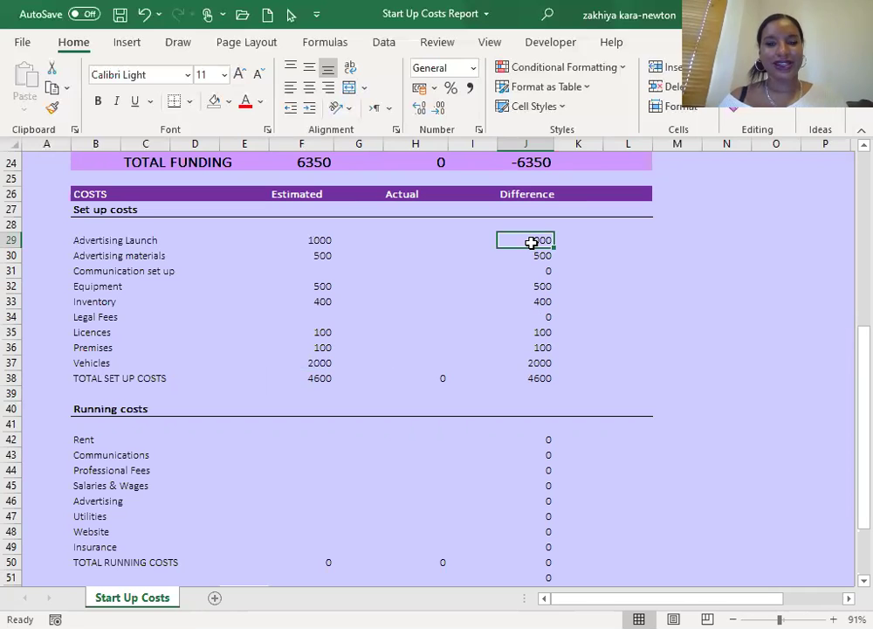
{"action": "key", "text": "Delete"}
{"action": "type", "text": "="}
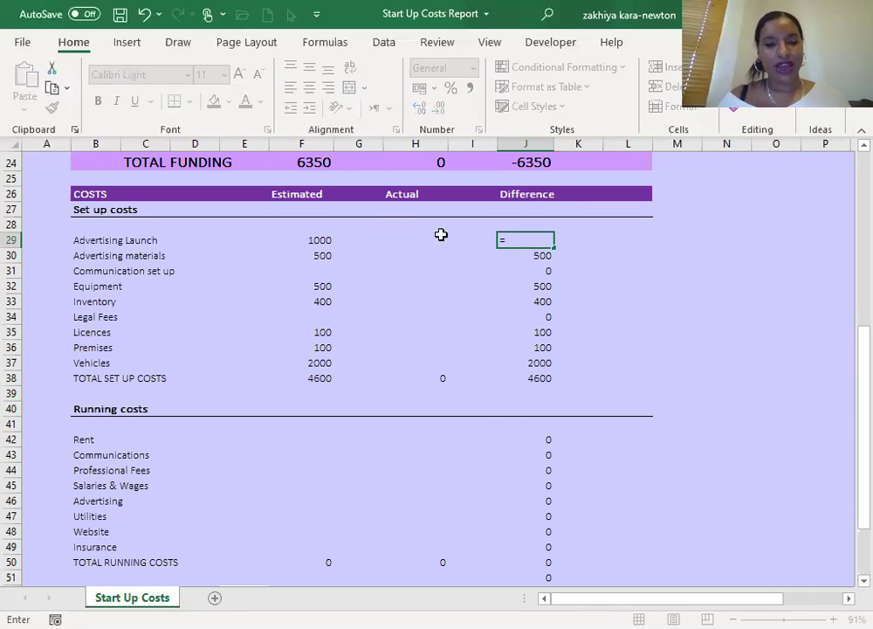
{"action": "left_click", "coordinate": [318, 239]}
{"action": "type", "text": "-"}
{"action": "left_click", "coordinate": [410, 239]}
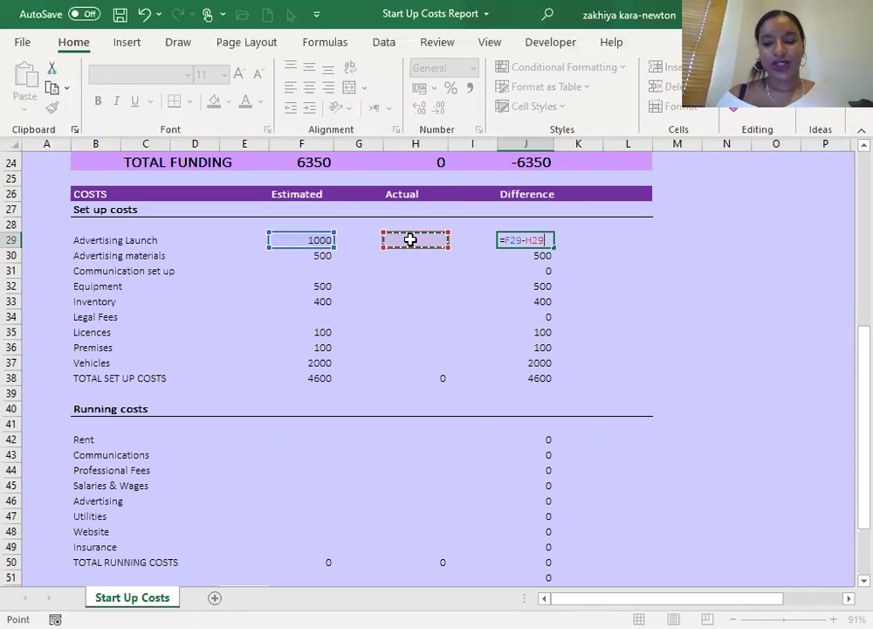
{"action": "key", "text": "Return"}
{"action": "left_click", "coordinate": [530, 237]}
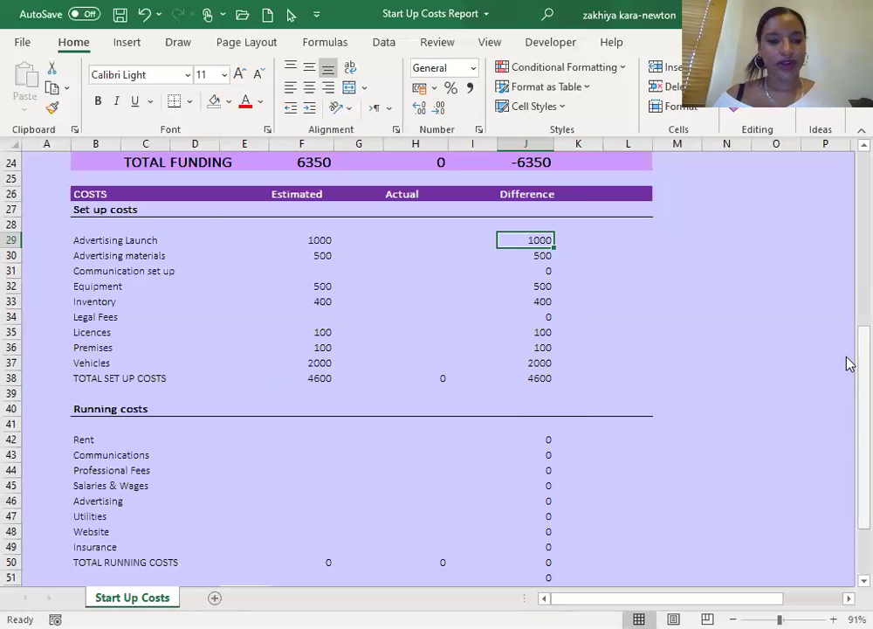
- In Running costs, enter Estimated amounts of 50 for Rent and 30 for Communications
{"action": "left_click_drag", "start_coordinate": [863, 365], "coordinate": [848, 431]}
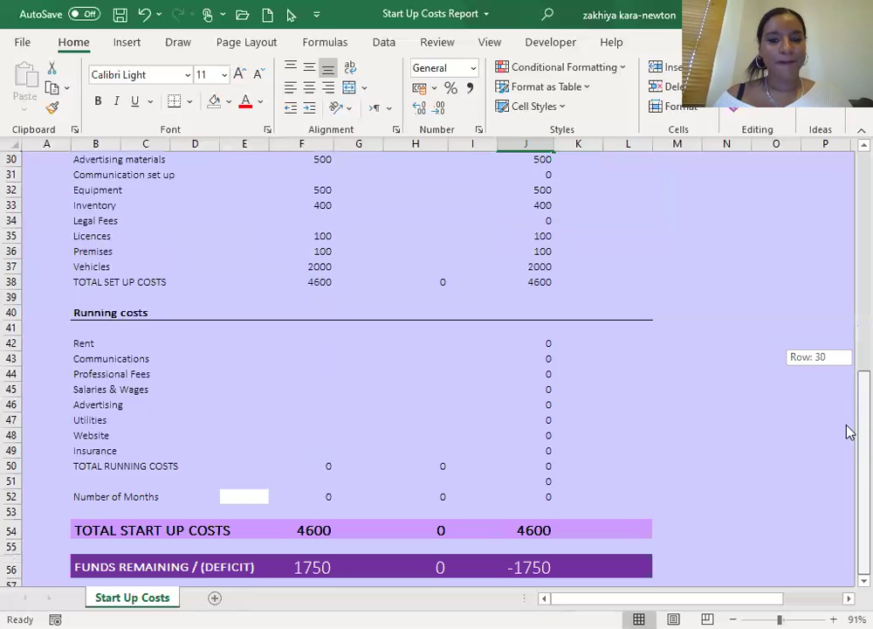
{"action": "left_click", "coordinate": [318, 346]}
{"action": "type", "text": "50"}
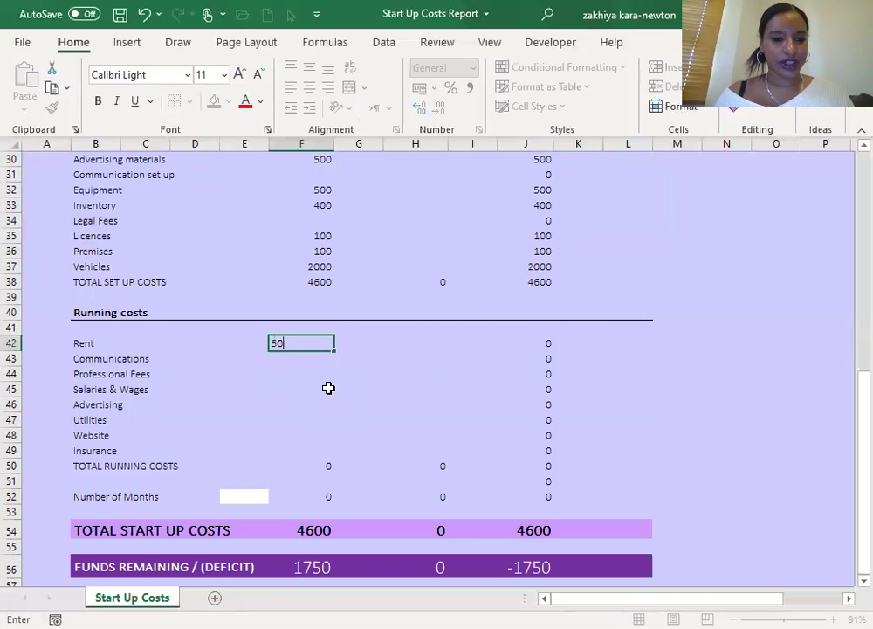
{"action": "key", "text": "Return"}
{"action": "type", "text": "30"}
{"action": "key", "text": "Return"}
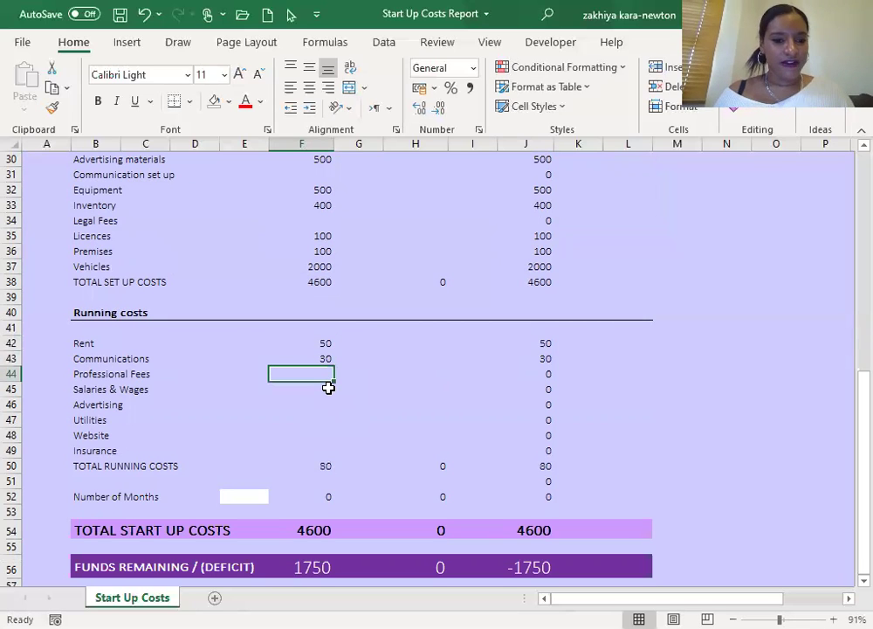
- Enter Estimated running costs of 50 for Professional Fees and 100 for Salaries & Wages
{"action": "type", "text": "50"}
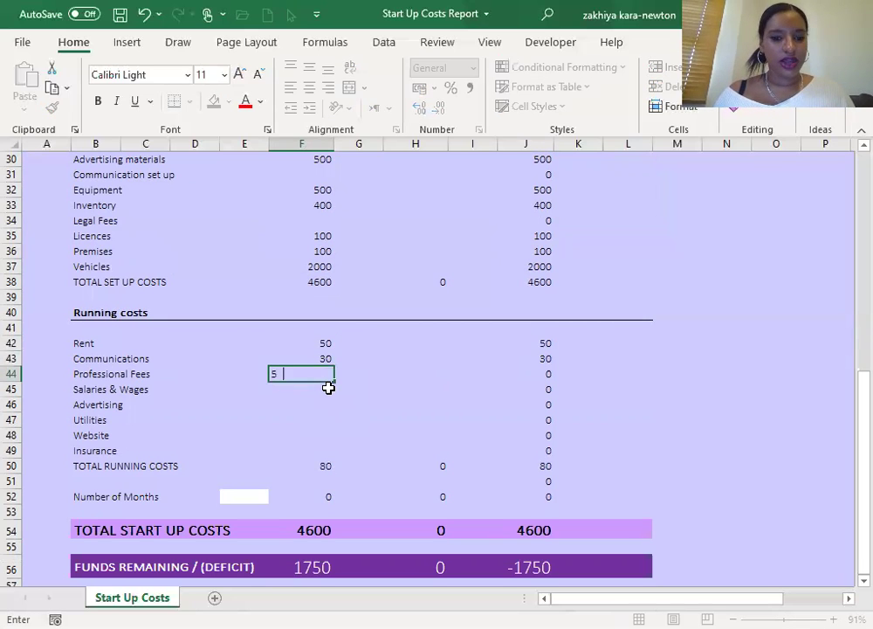
{"action": "key", "text": "Return"}
{"action": "type", "text": "100"}
{"action": "key", "text": "Return"}
- Leave the Advertising running cost empty and enter an Estimated amount of 50 for Utilities
{"action": "key", "text": "Return"}
{"action": "key", "text": "Return"}
{"action": "key", "text": "Return"}
{"action": "key", "text": "Return"}
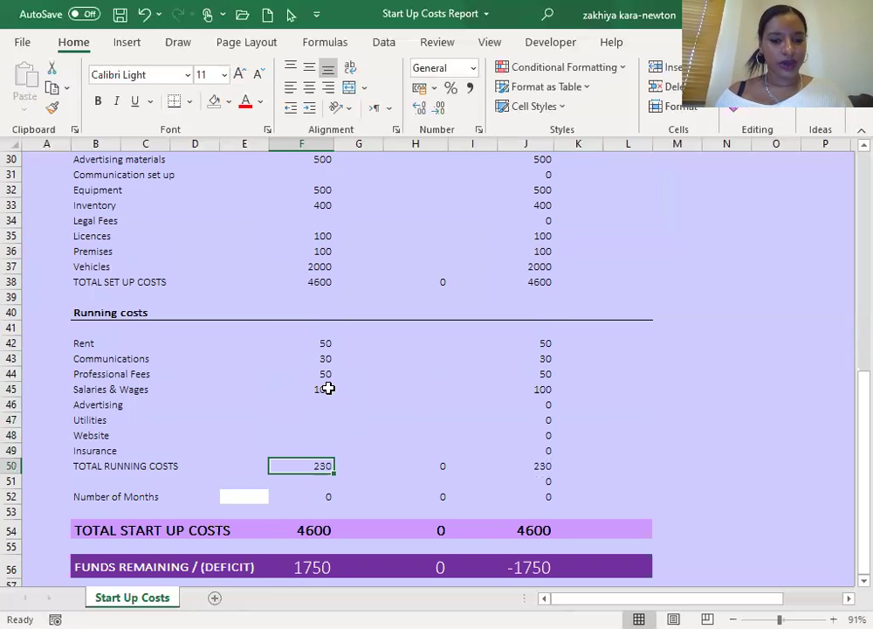
{"action": "key", "text": "Up"}
{"action": "key", "text": "Up"}
{"action": "key", "text": "Up"}
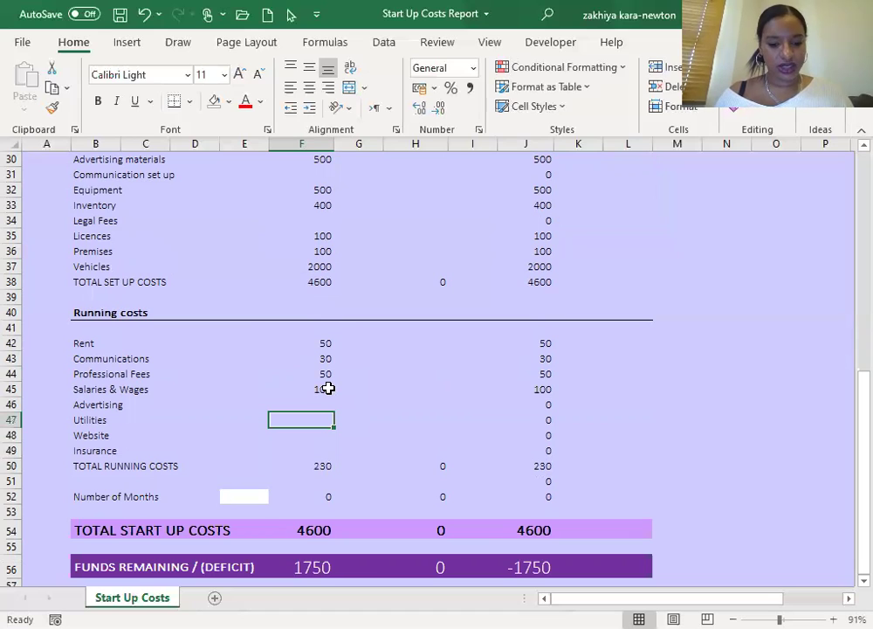
{"action": "type", "text": "50"}
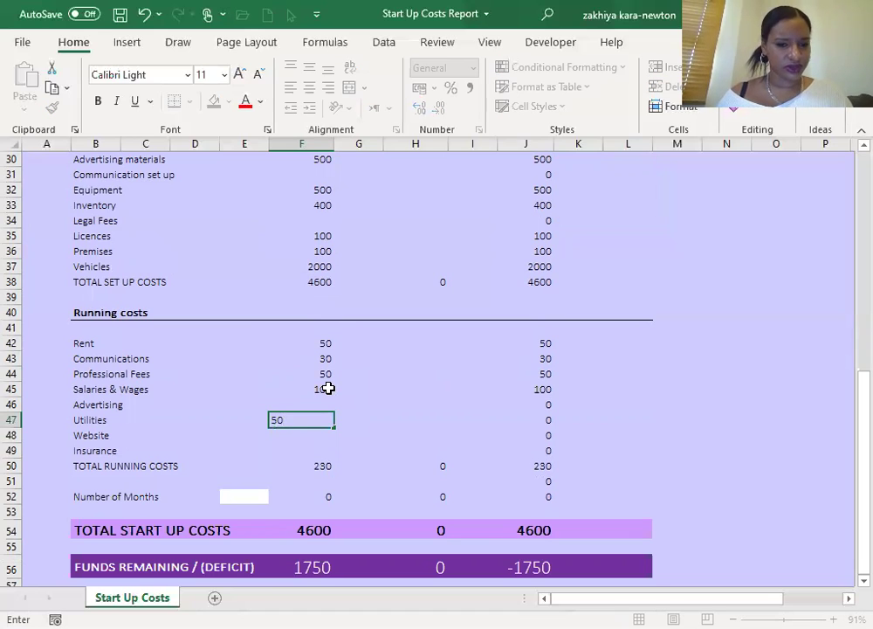
{"action": "key", "text": "Return"}
{"action": "key", "text": "Up"}
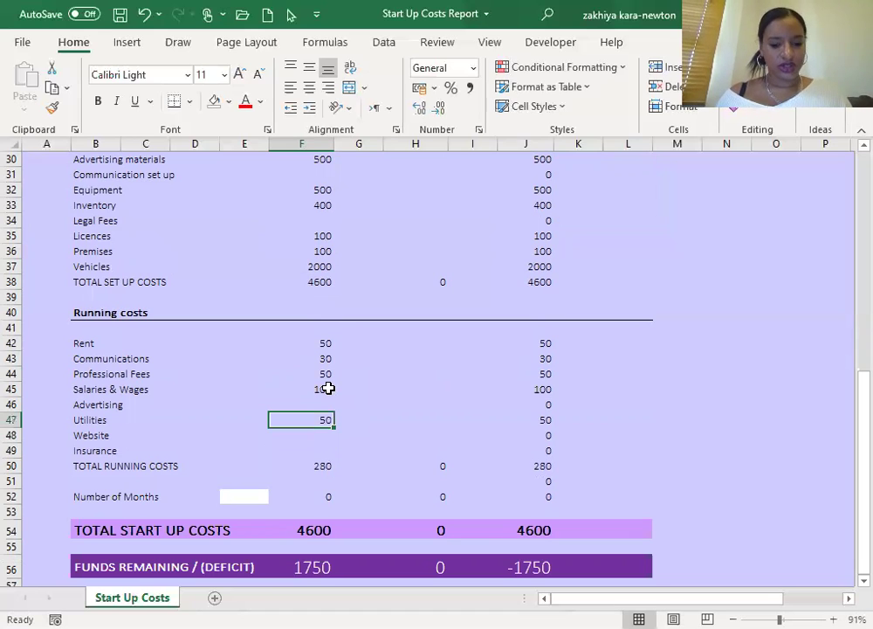
{"action": "type", "text": "300"}
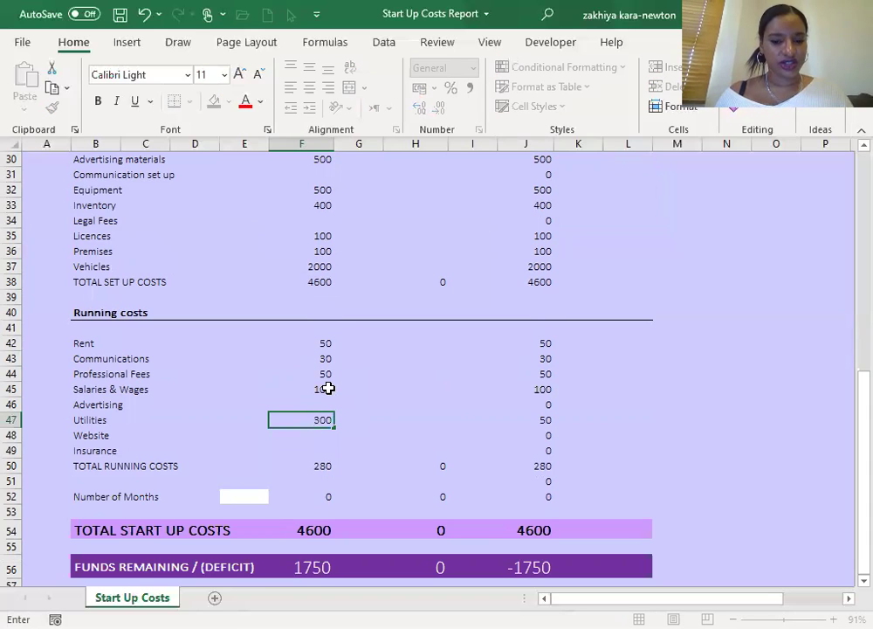
{"action": "key", "text": "BackSpace"}
{"action": "key", "text": "BackSpace"}
{"action": "key", "text": "BackSpace"}
{"action": "type", "text": "50"}
{"action": "key", "text": "Return"}
- Enter an Estimated amount of 50 for Website and leave Insurance empty
{"action": "type", "text": "50"}
{"action": "key", "text": "Return"}
{"action": "key", "text": "Down"}
{"action": "key", "text": "Down"}
{"action": "key", "text": "Down"}
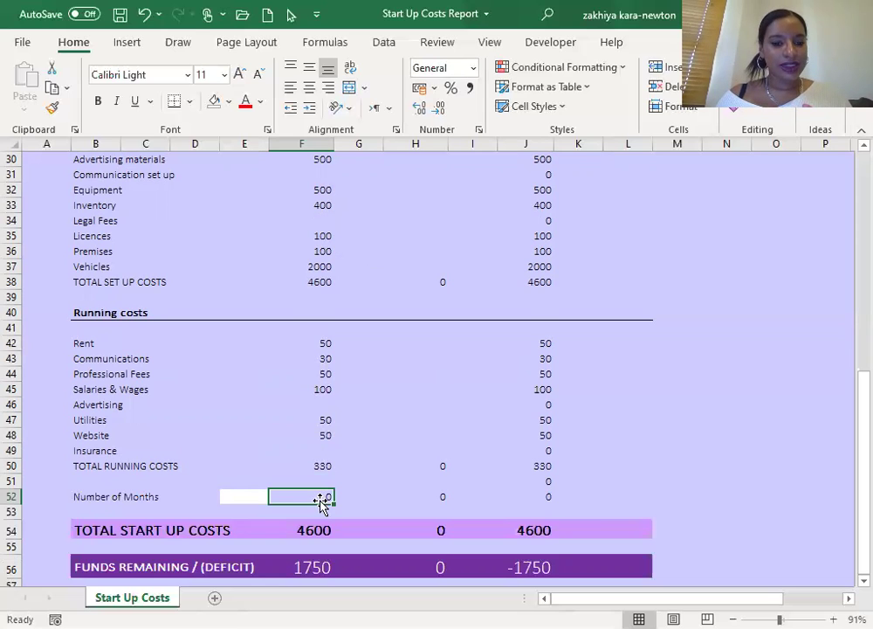
- Re-enter the Estimated TOTAL RUNNING COSTS formula as a SUM of the amounts from Rent through Insurance
{"action": "left_click", "coordinate": [312, 463]}
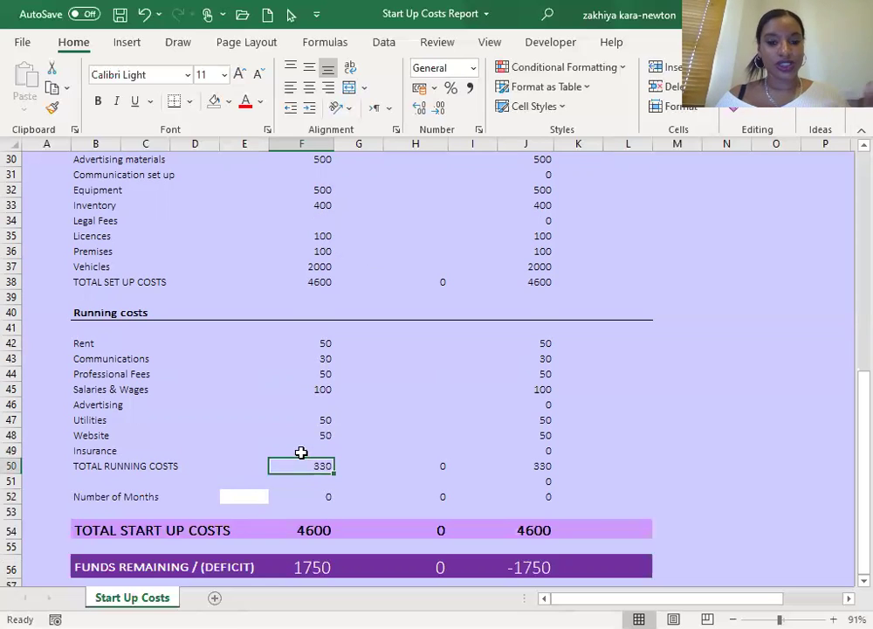
{"action": "type", "text": "="}
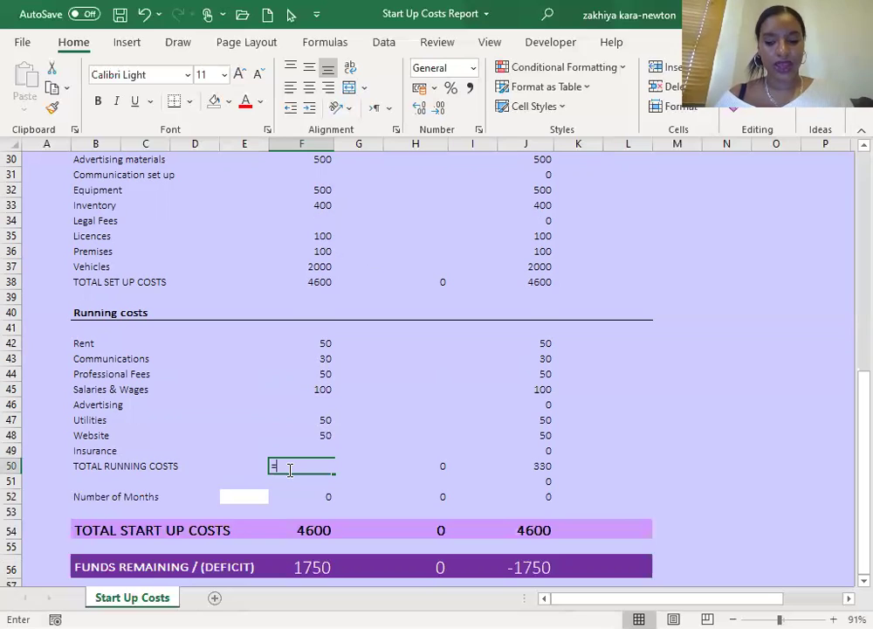
{"action": "type", "text": "sum("}
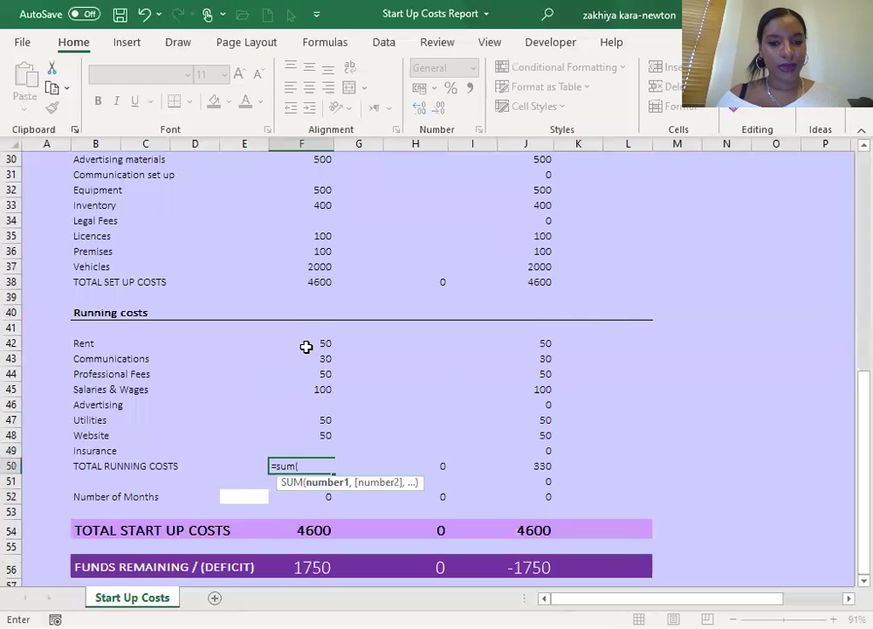
{"action": "left_click", "coordinate": [308, 349]}
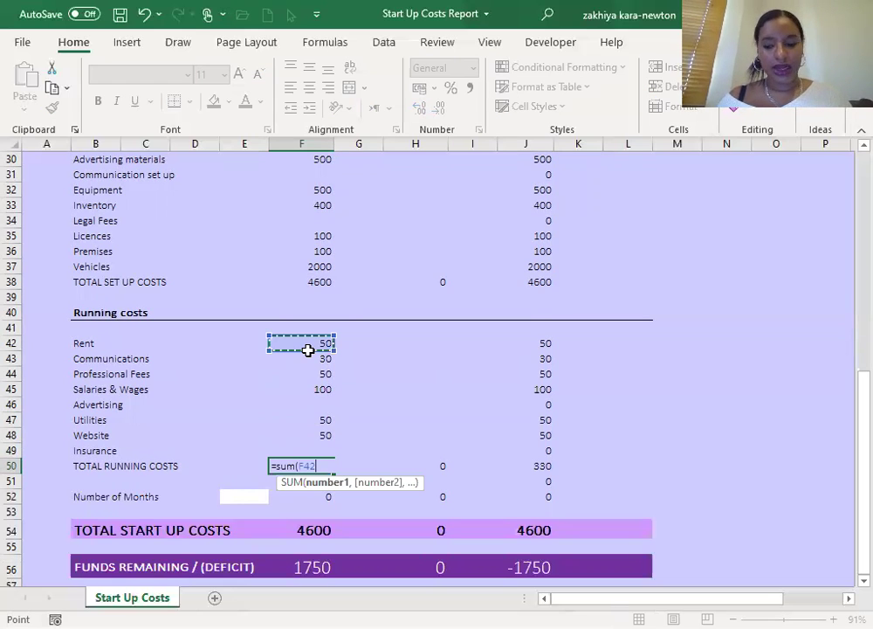
{"action": "left_click_drag", "start_coordinate": [309, 349], "coordinate": [312, 451]}
{"action": "key", "text": "Return"}
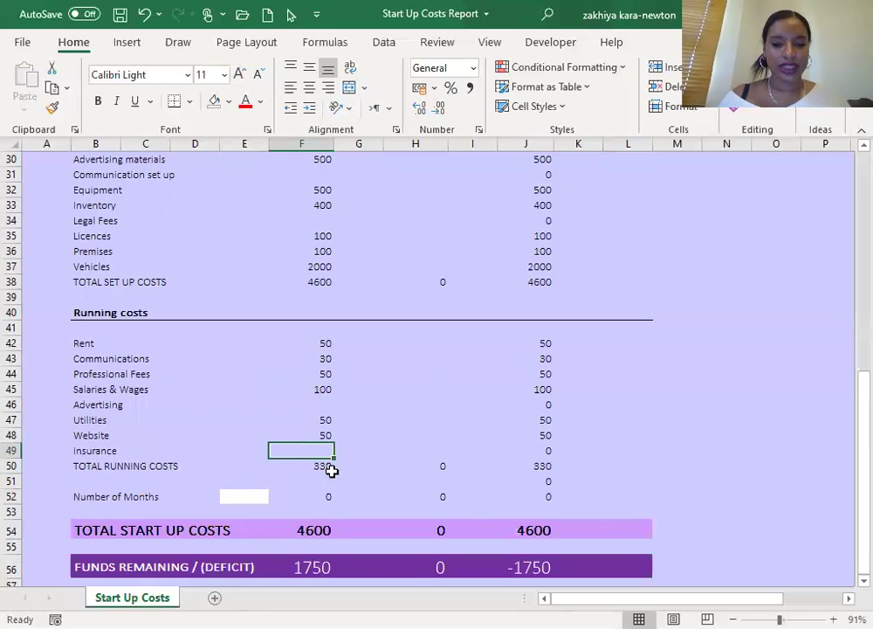
{"action": "left_click", "coordinate": [429, 464]}
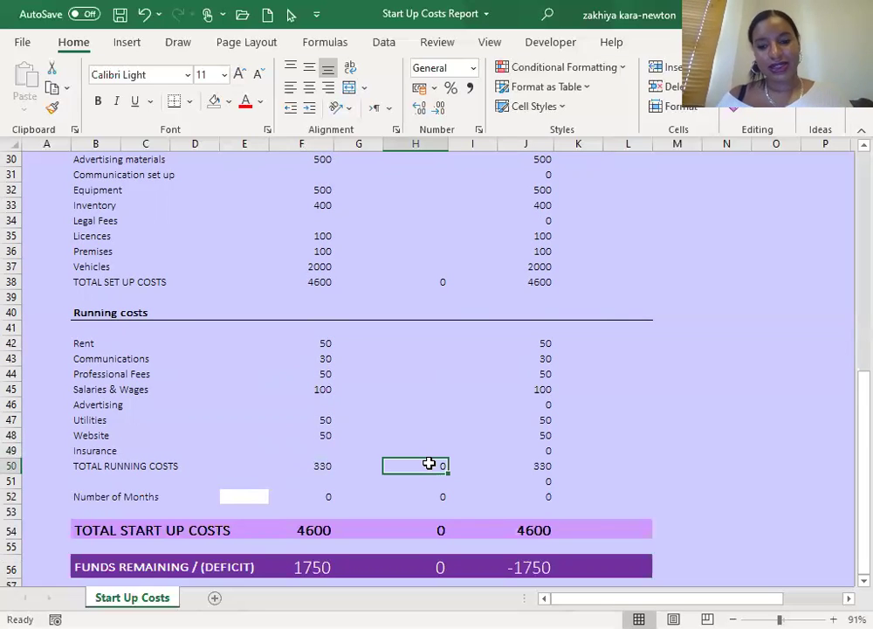
{"action": "left_click", "coordinate": [534, 344]}
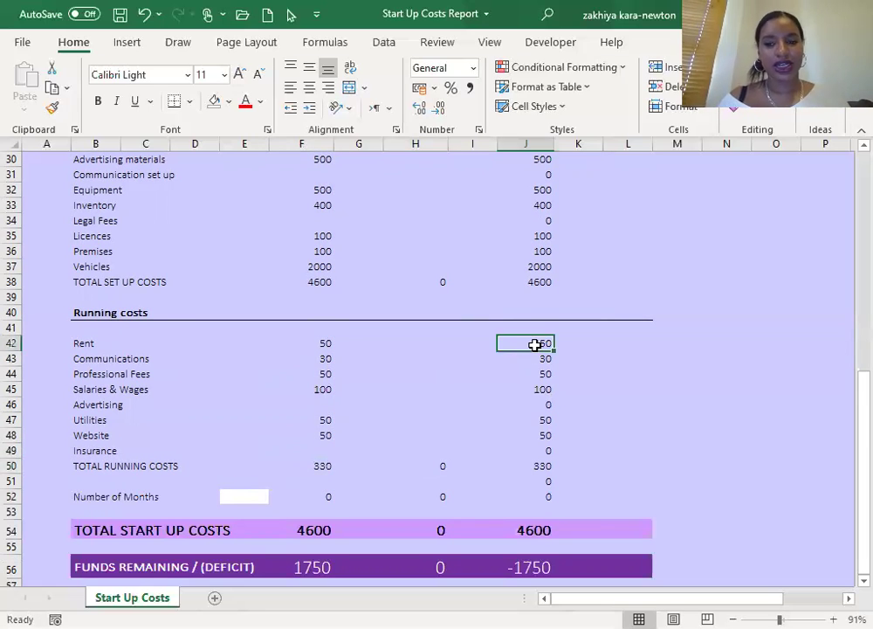
- Set the Number of Months for the running costs to 4
{"action": "left_click", "coordinate": [253, 498]}
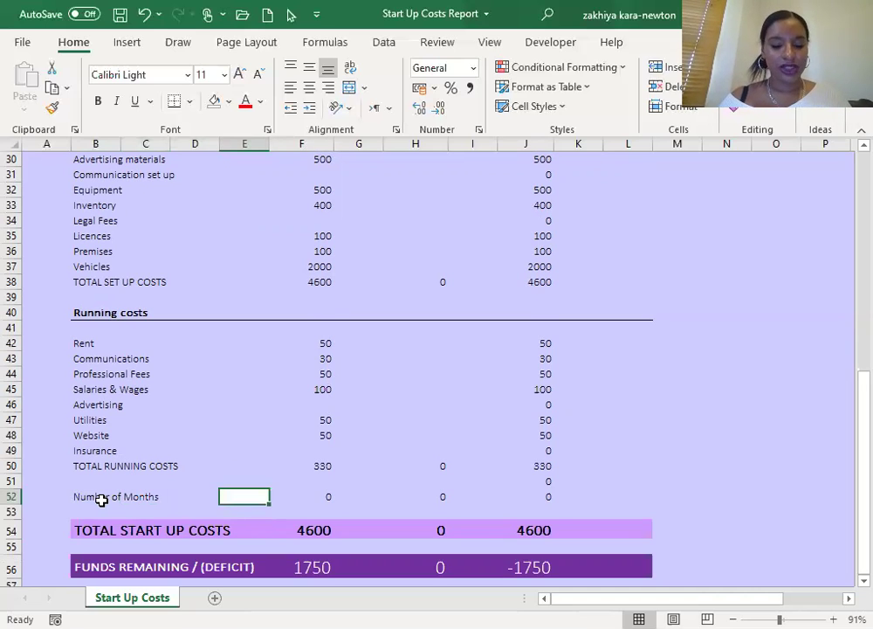
{"action": "type", "text": "4"}
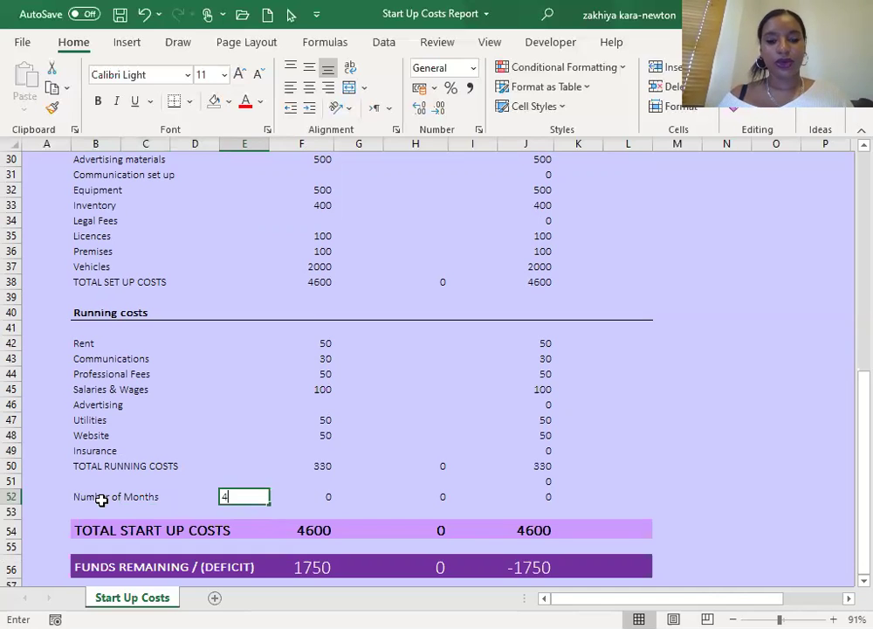
{"action": "key", "text": "Return"}
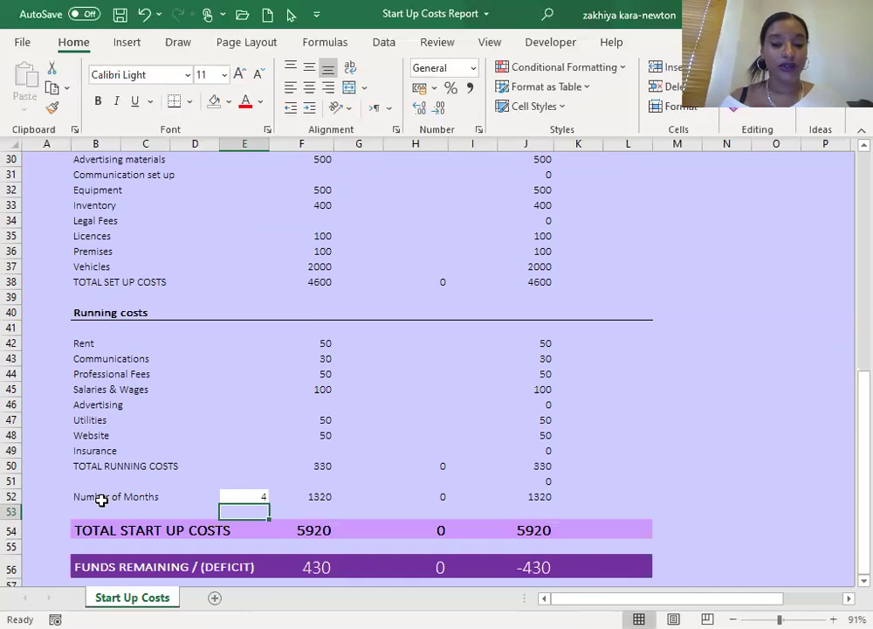
{"action": "key", "text": "Up"}
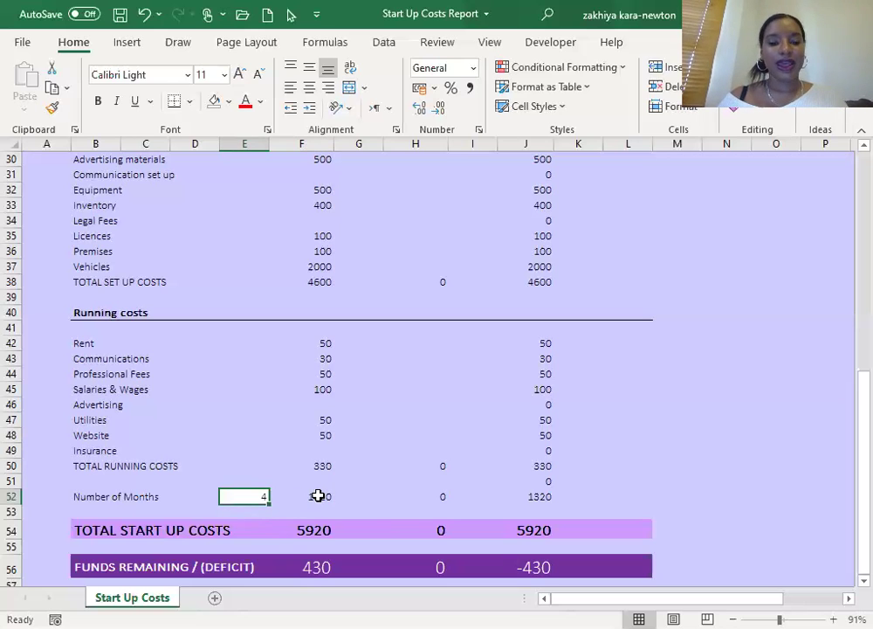
- Re-enter the Estimated formula in the Number of Months row as =F50*E52, multiplying total running costs by months
{"action": "left_click", "coordinate": [319, 497]}
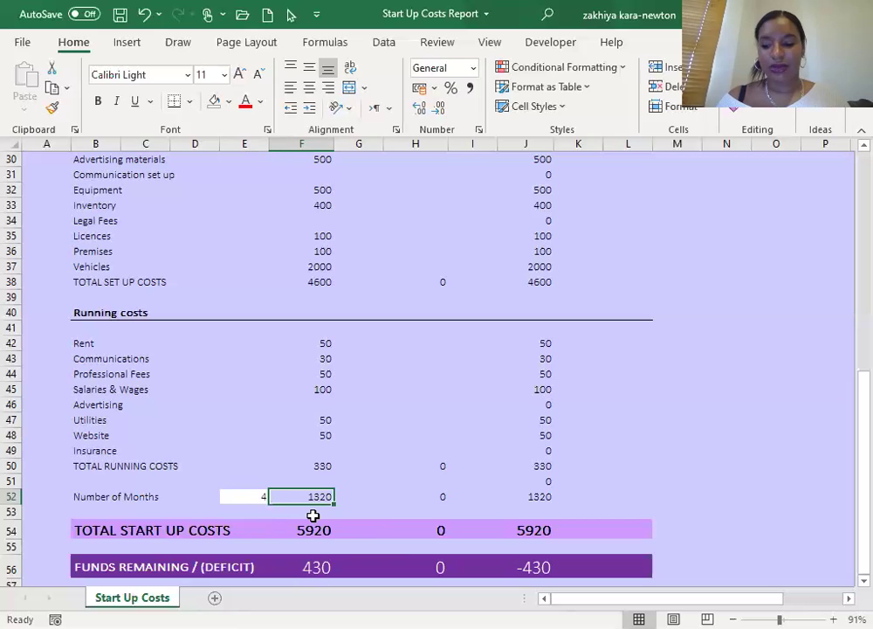
{"action": "type", "text": "="}
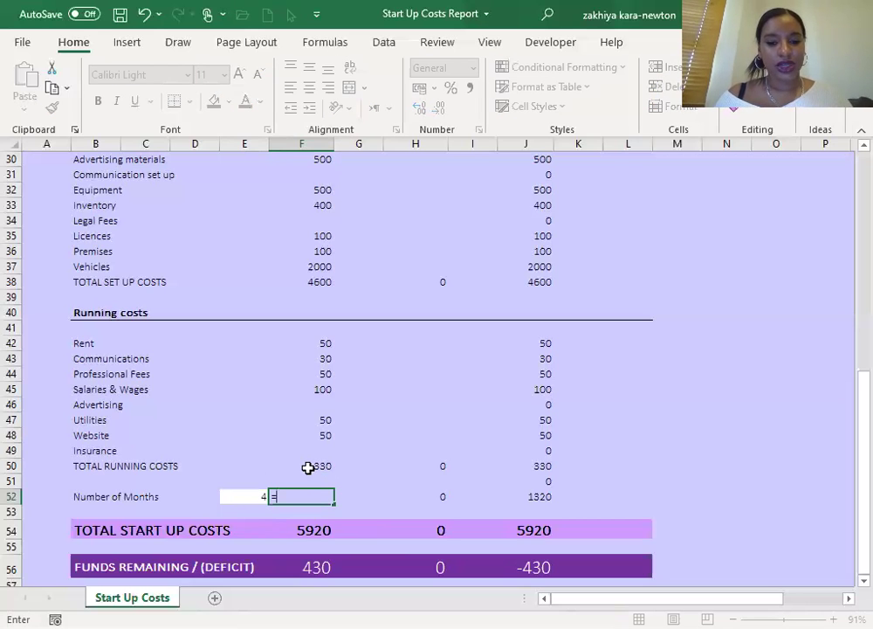
{"action": "left_click", "coordinate": [308, 467]}
{"action": "type", "text": "*"}
{"action": "left_click", "coordinate": [233, 499]}
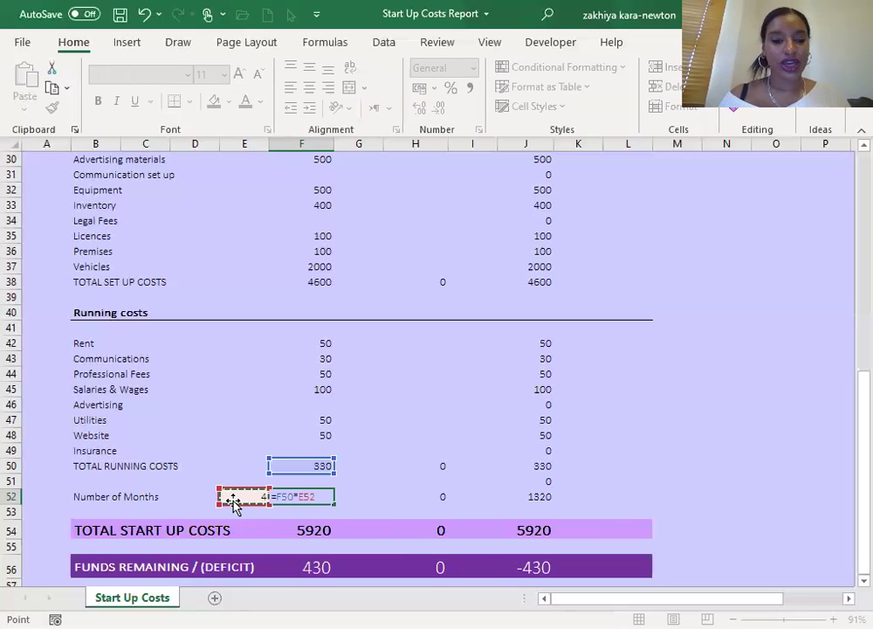
{"action": "key", "text": "Return"}
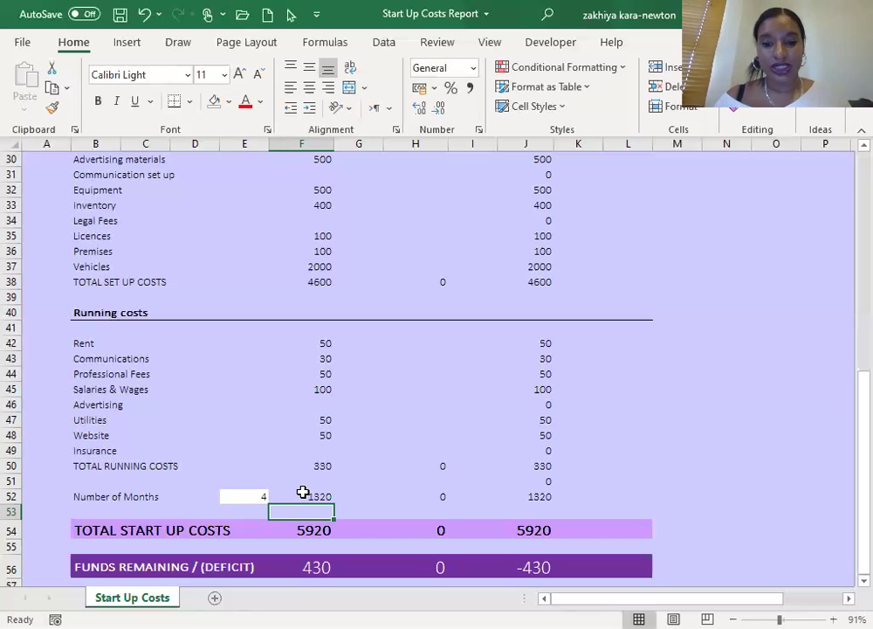
{"action": "left_click", "coordinate": [438, 500]}
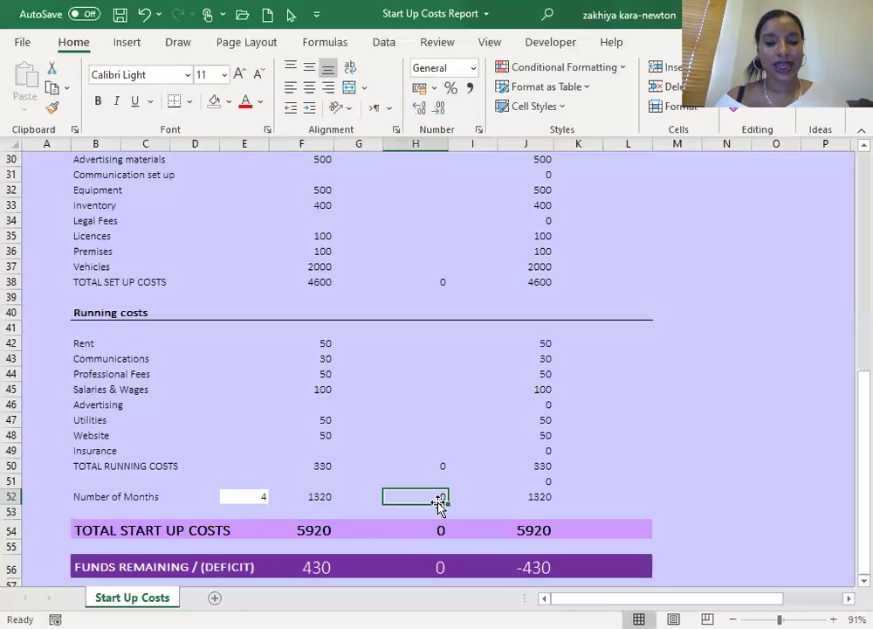
- Inspect the Actual formula in the Number of Months row and leave it as it is
{"action": "double_click", "coordinate": [438, 499]}
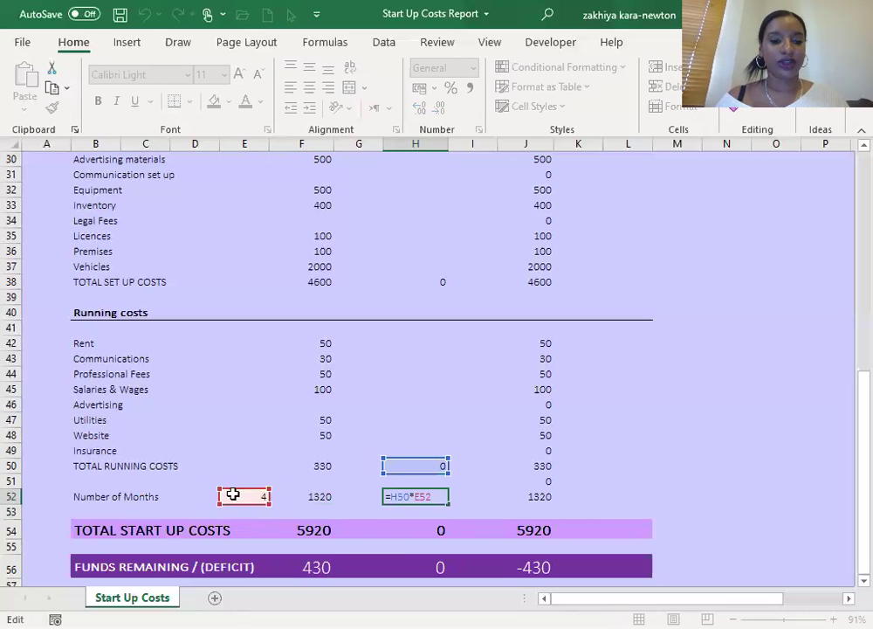
{"action": "key", "text": "Return"}
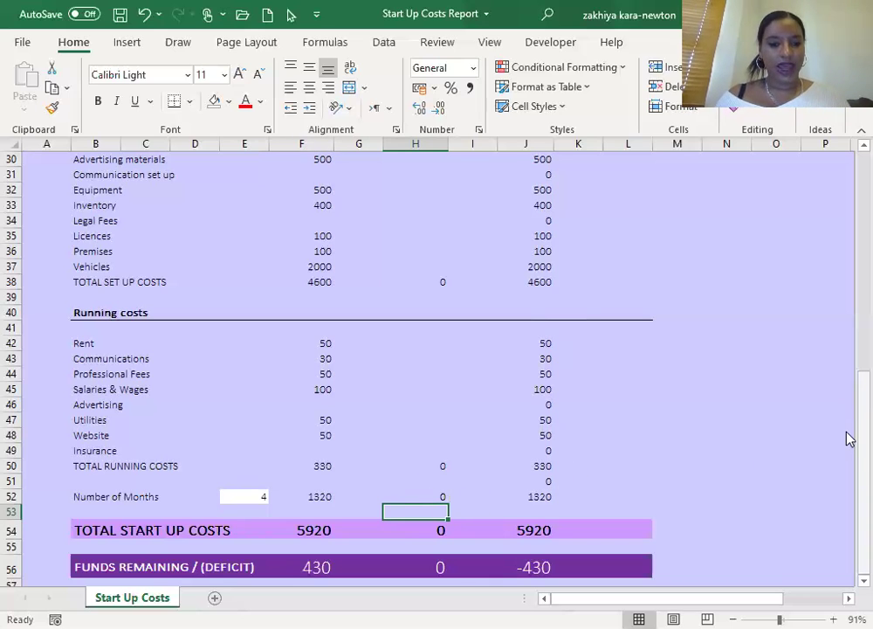
- Re-enter the Estimated TOTAL START UP COSTS formula as =F38+F52, adding total set-up costs to the running costs for all months
{"action": "left_click", "coordinate": [294, 532]}
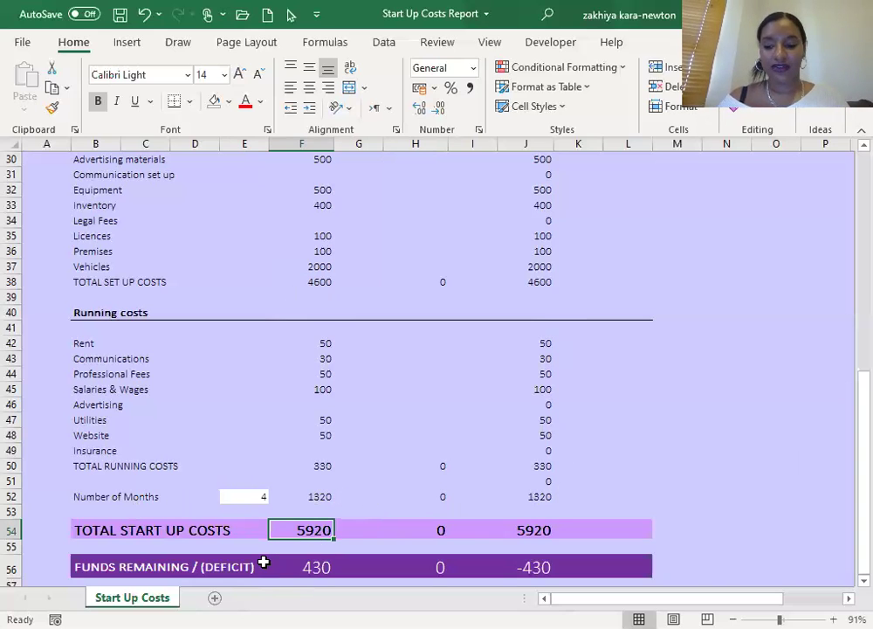
{"action": "type", "text": "="}
{"action": "left_click", "coordinate": [297, 282]}
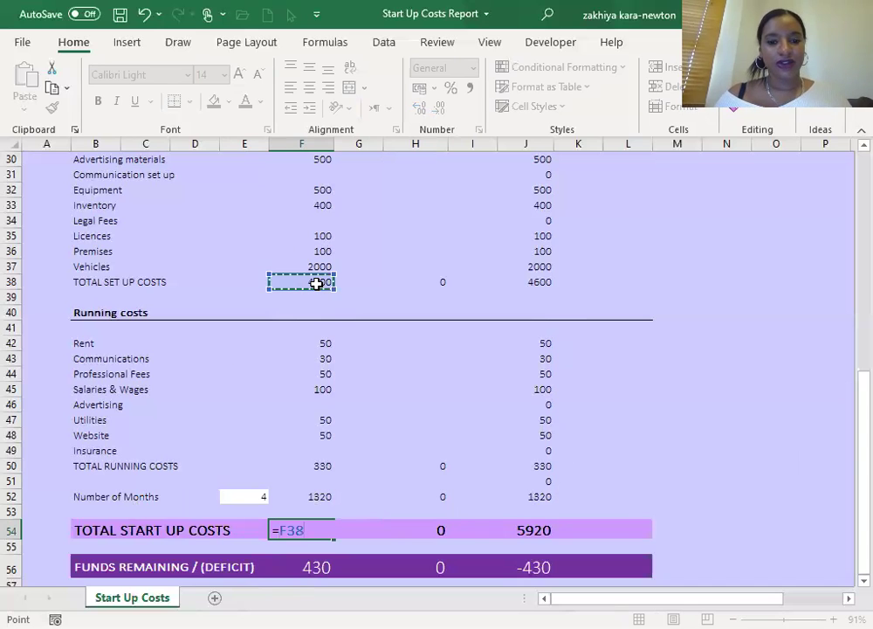
{"action": "type", "text": "+"}
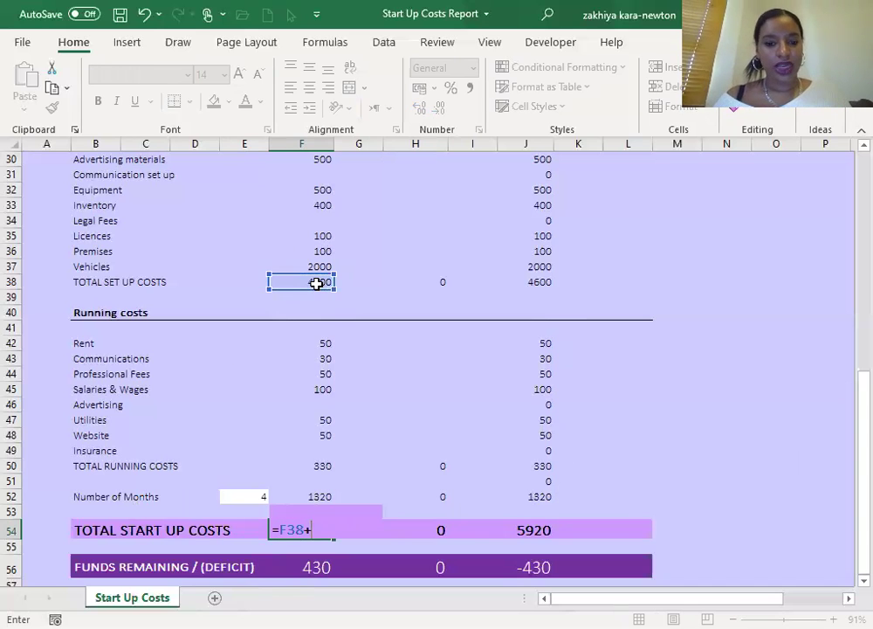
{"action": "left_click", "coordinate": [323, 496]}
{"action": "key", "text": "Return"}
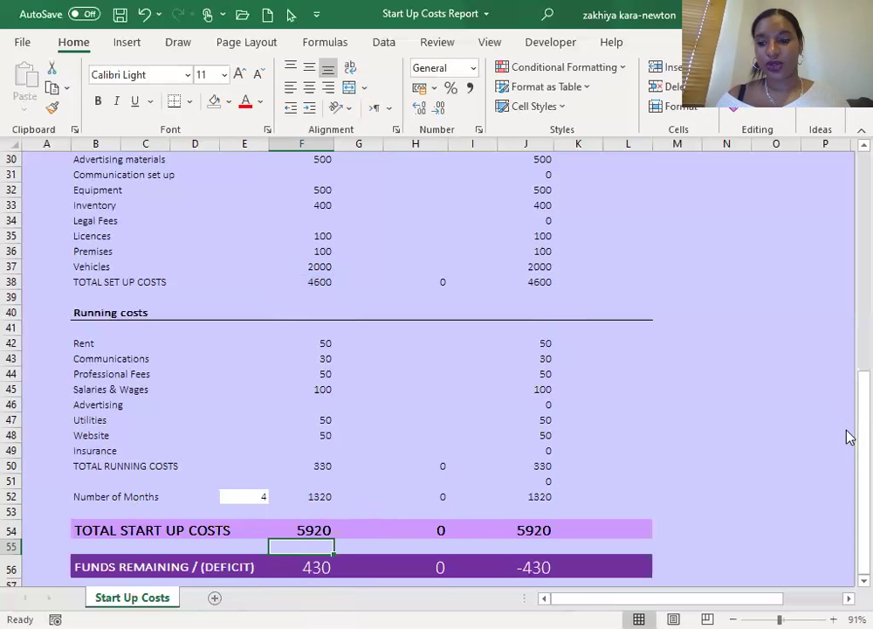
- Review the Estimated FUNDS REMAINING / (DEFICIT) amount against TOTAL FUNDING and TOTAL START UP COSTS, then return to the report's beginning
{"action": "left_click", "coordinate": [312, 566]}
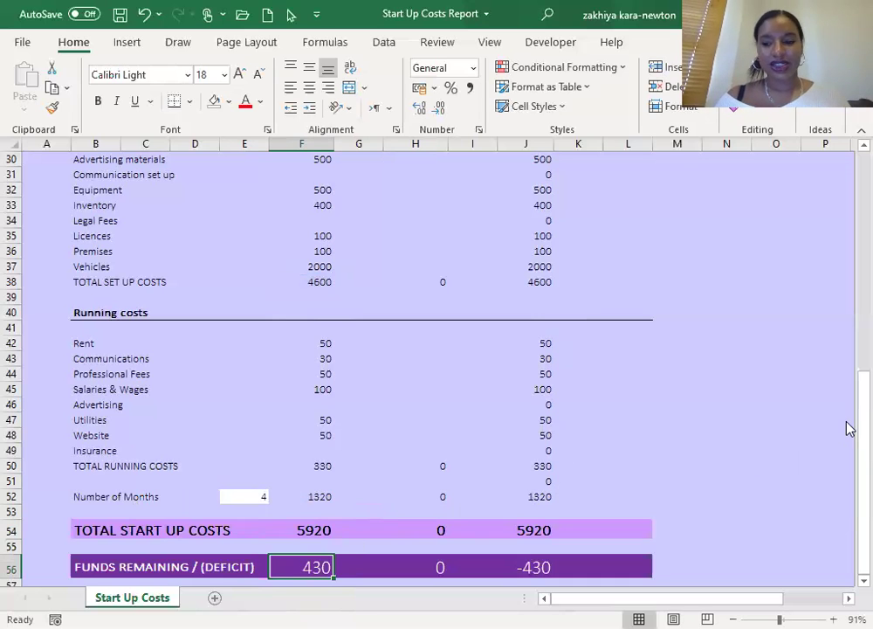
{"action": "scroll", "coordinate": [847, 430], "scroll_direction": "up", "scroll_amount": 3}
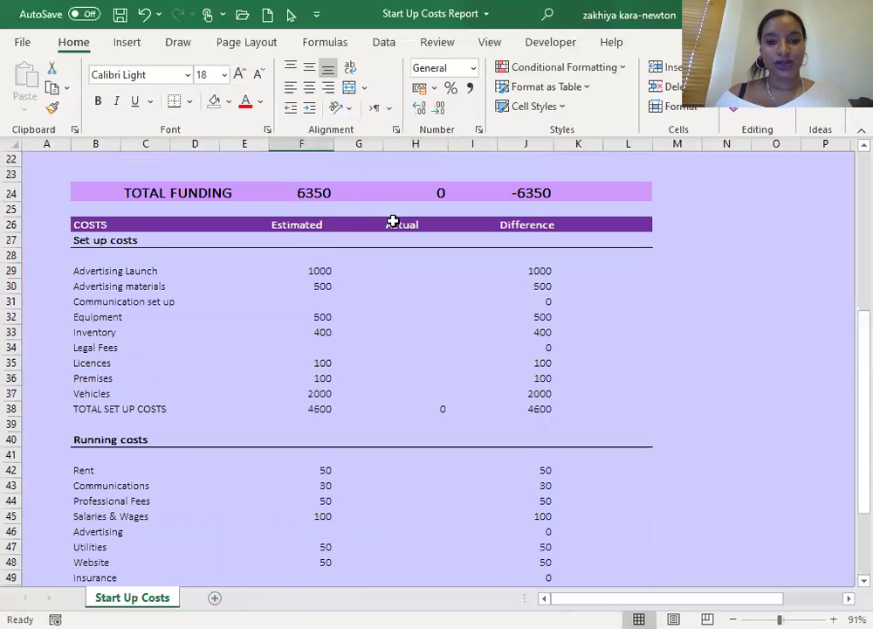
{"action": "scroll", "coordinate": [279, 528], "scroll_direction": "down", "scroll_amount": 3}
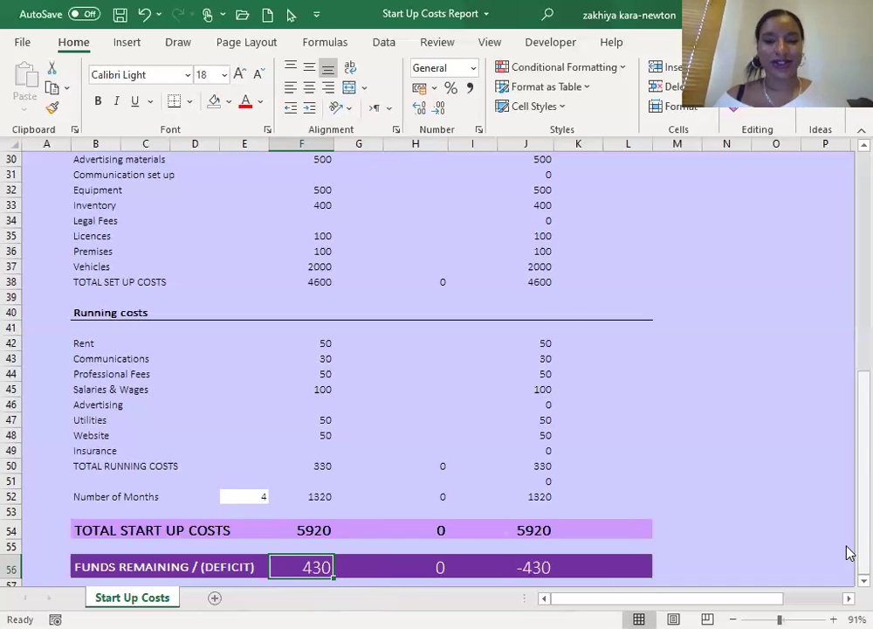
{"action": "scroll", "coordinate": [845, 436], "scroll_direction": "up", "scroll_amount": 10}
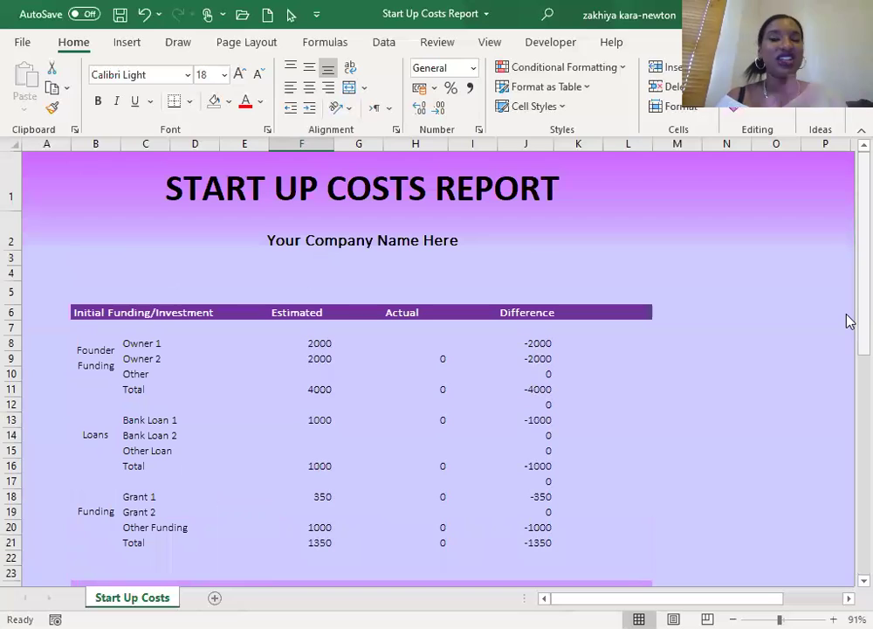